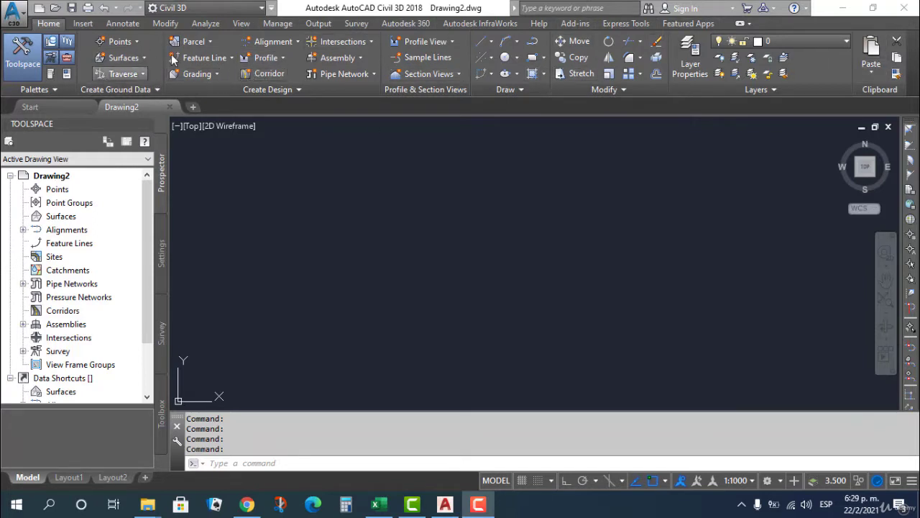
# Examine the application's file commands, including new, open, save as, export, publish, print, suite workflows and drawing utilities.
pyautogui.click(20, 18)
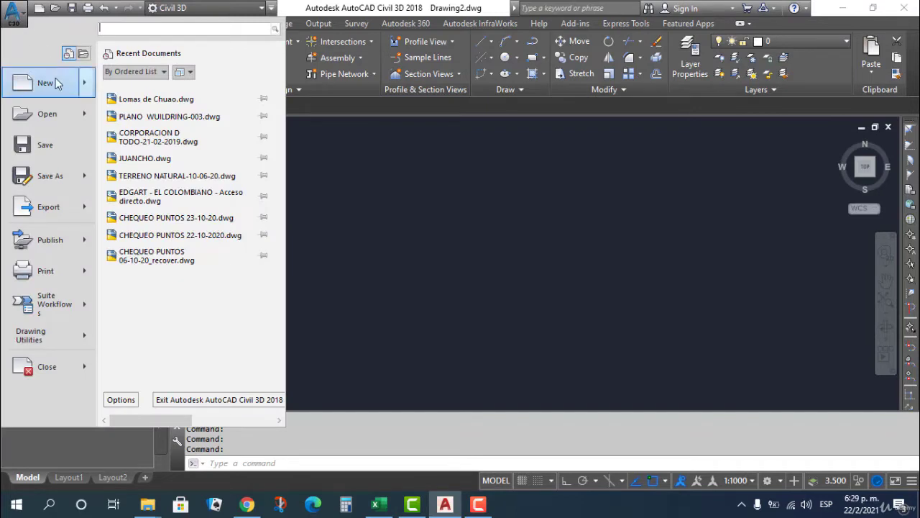
pyautogui.moveTo(57, 84)
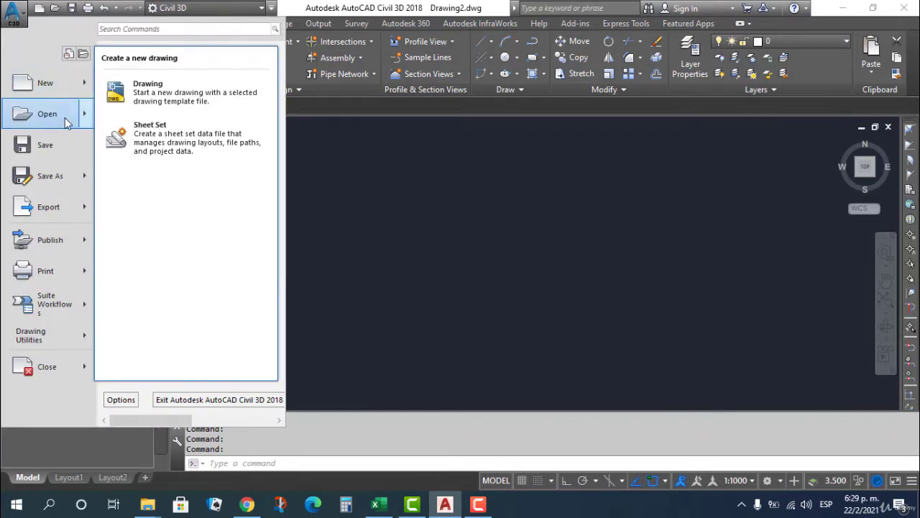
pyautogui.moveTo(65, 121)
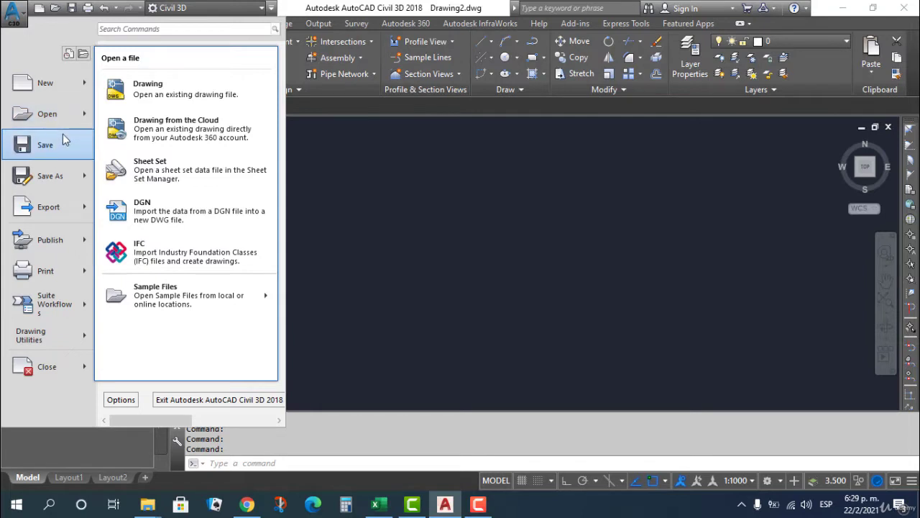
pyautogui.moveTo(62, 177)
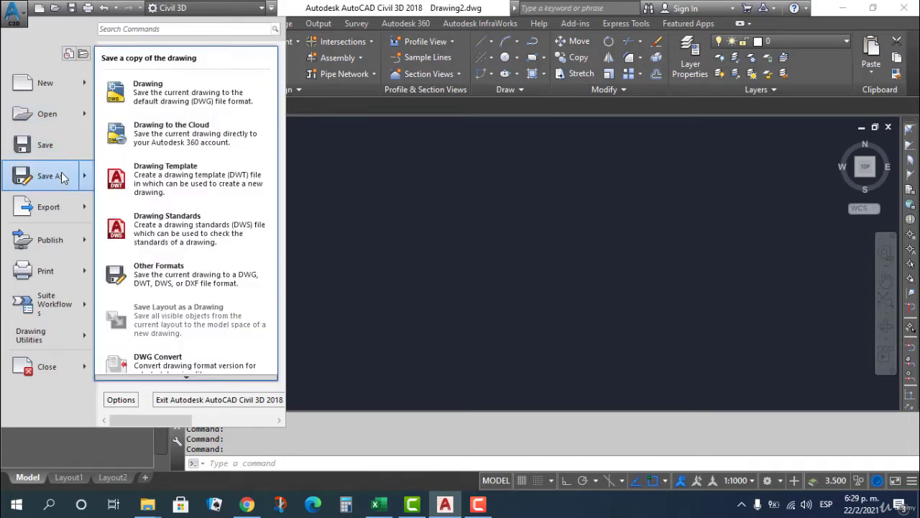
pyautogui.moveTo(56, 207)
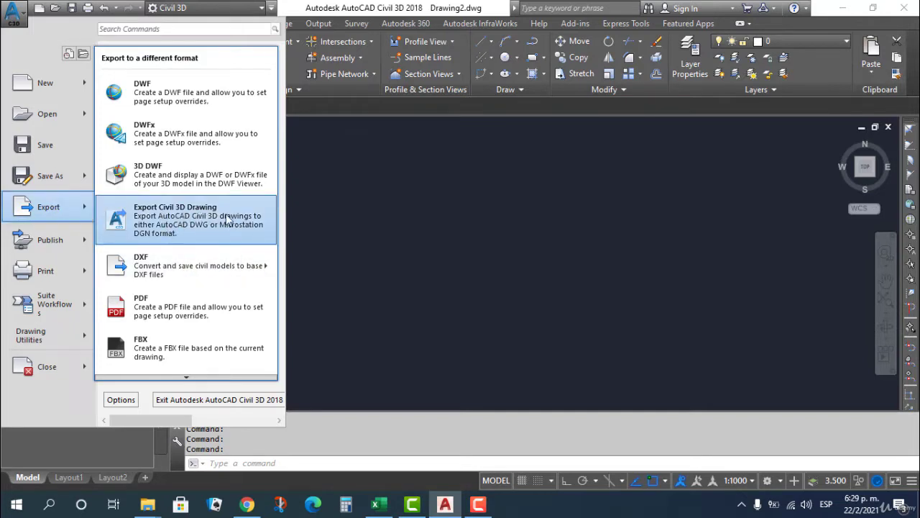
pyautogui.moveTo(71, 248)
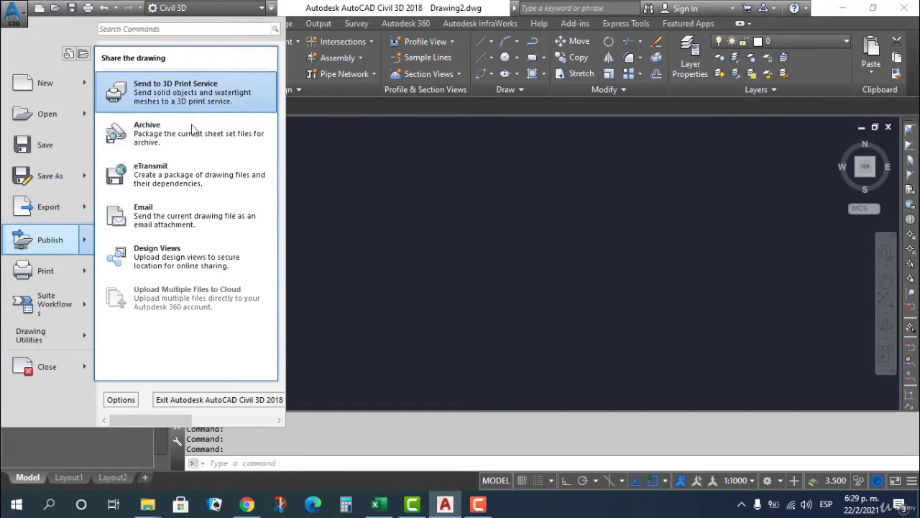
pyautogui.moveTo(72, 278)
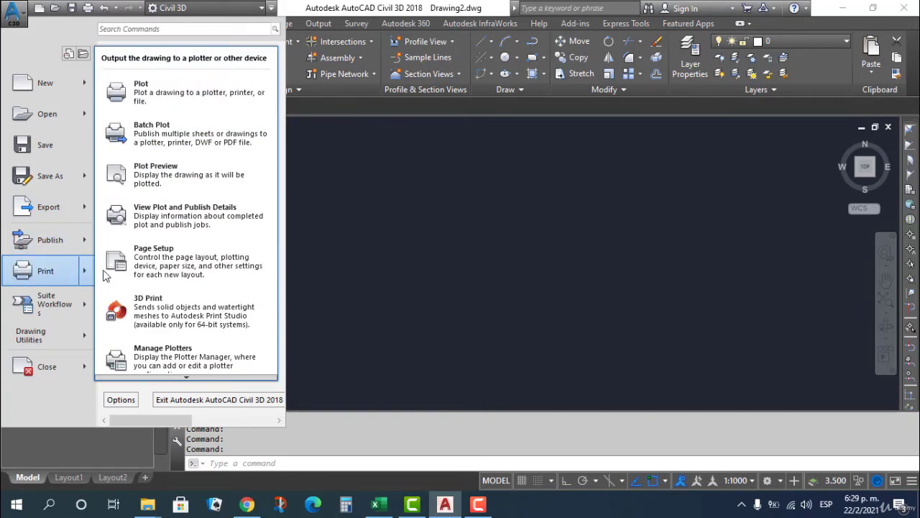
pyautogui.moveTo(71, 314)
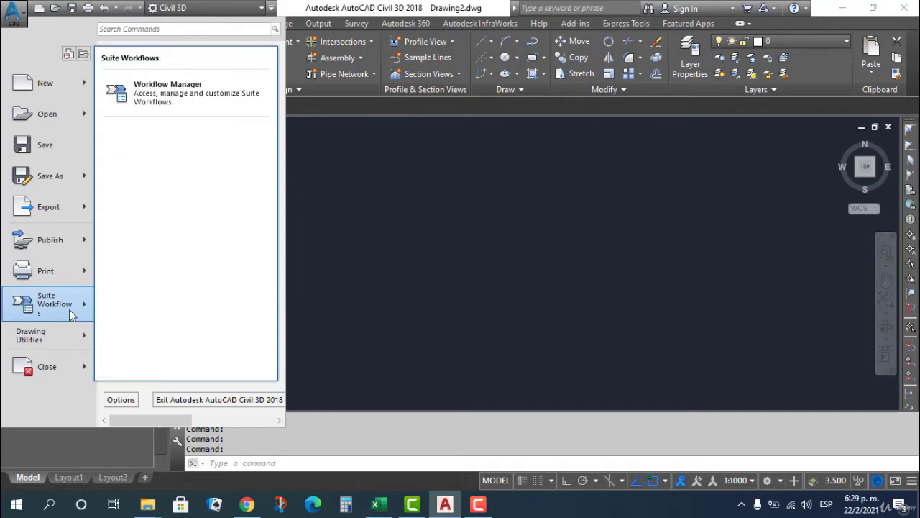
pyautogui.moveTo(76, 343)
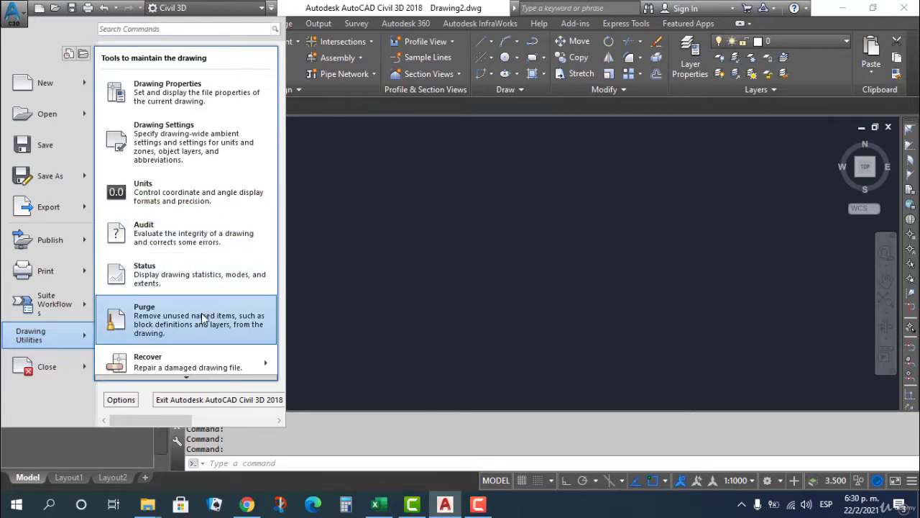
pyautogui.moveTo(210, 360)
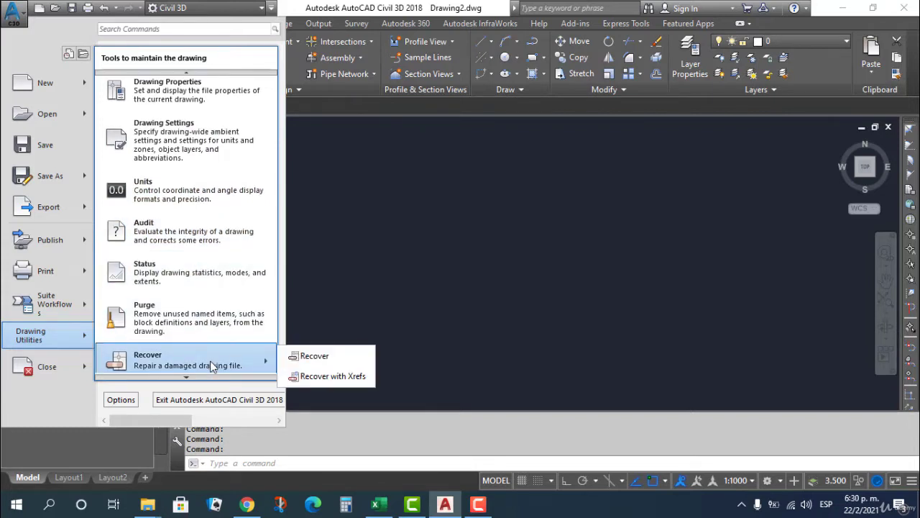
pyautogui.click(403, 269)
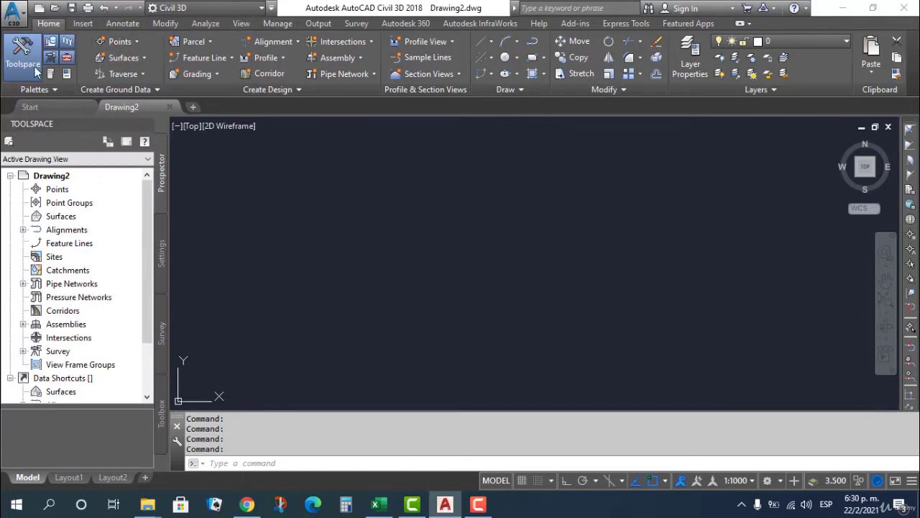
# Review the ground data creation options for points, surfaces and traverses.
pyautogui.click(131, 43)
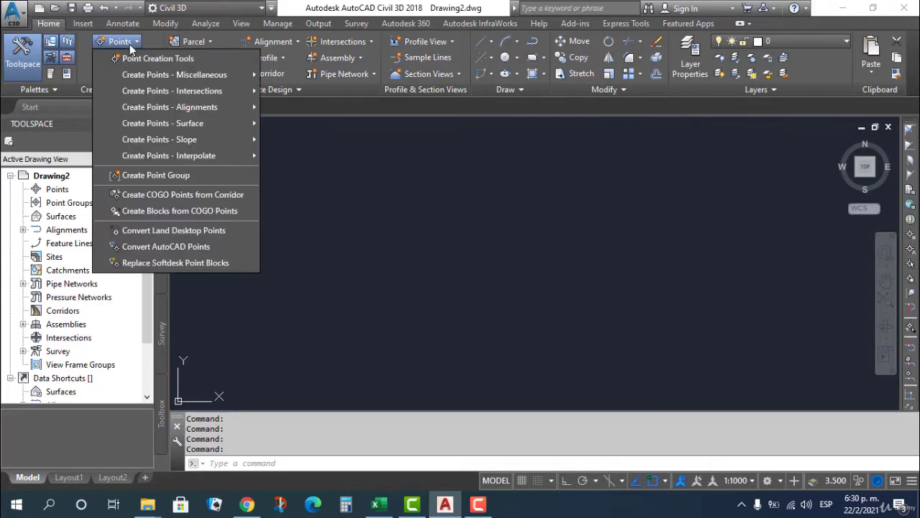
pyautogui.click(131, 44)
pyautogui.click(127, 58)
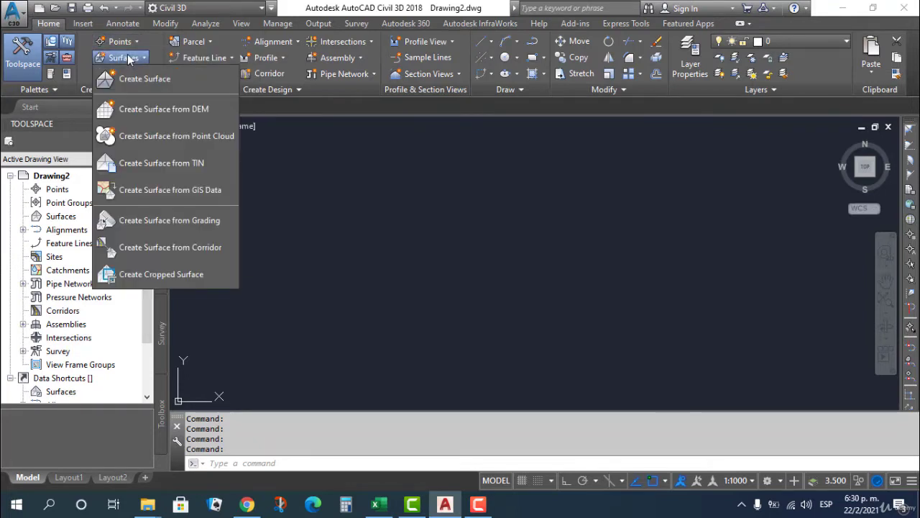
pyautogui.click(127, 58)
pyautogui.click(129, 74)
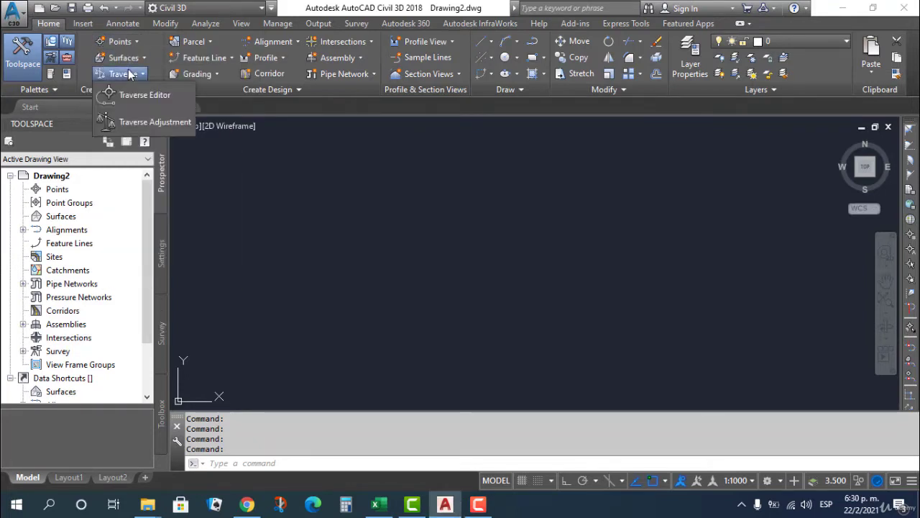
pyautogui.click(130, 74)
# Review the design creation options for parcels, feature lines and grading.
pyautogui.click(192, 43)
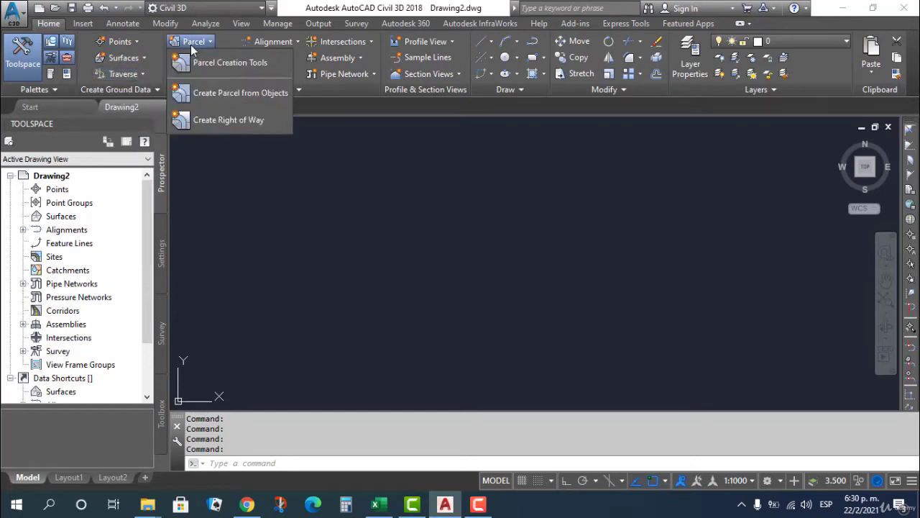
pyautogui.click(192, 45)
pyautogui.click(193, 58)
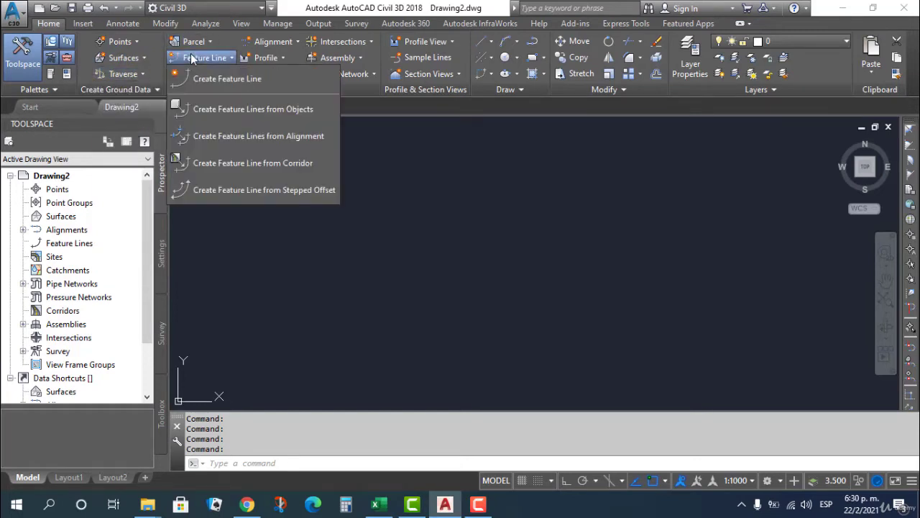
pyautogui.click(192, 58)
pyautogui.click(197, 75)
pyautogui.click(197, 75)
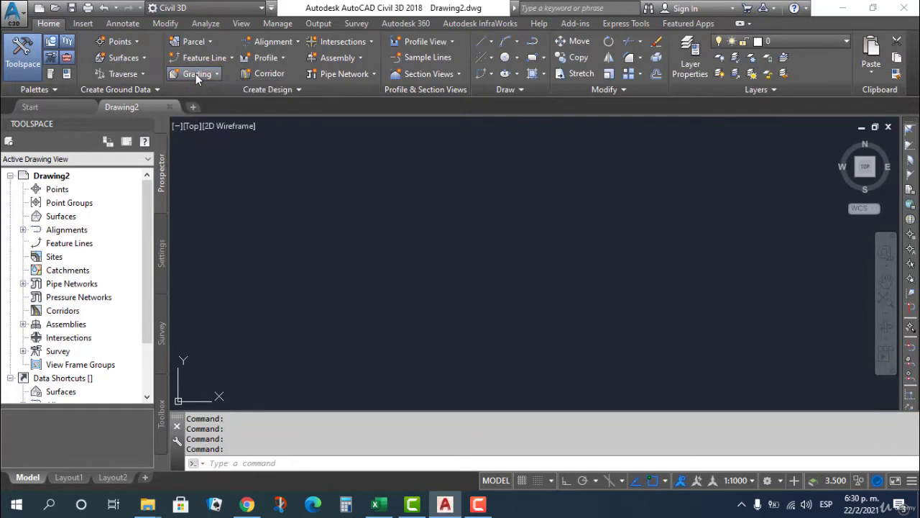
# Review the design creation options for alignments, profiles, intersections, assemblies and pipe networks.
pyautogui.click(266, 43)
pyautogui.click(266, 45)
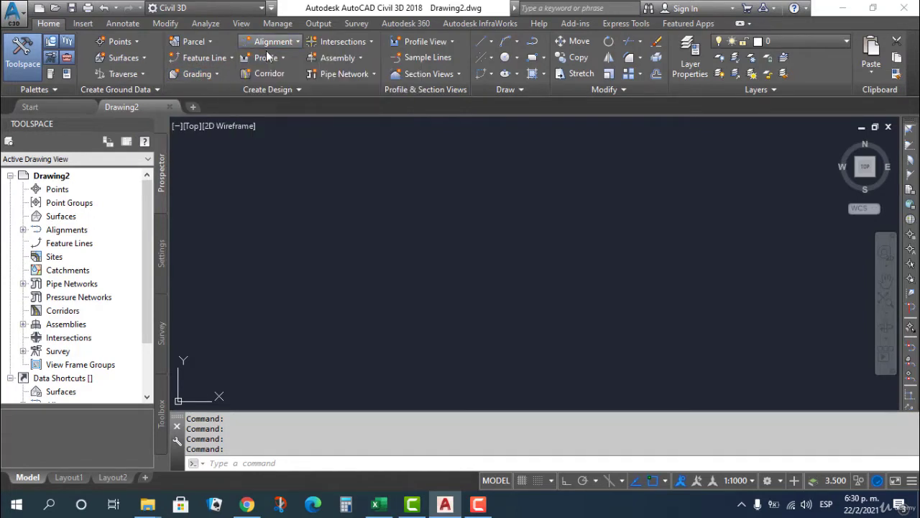
pyautogui.click(266, 58)
pyautogui.click(266, 58)
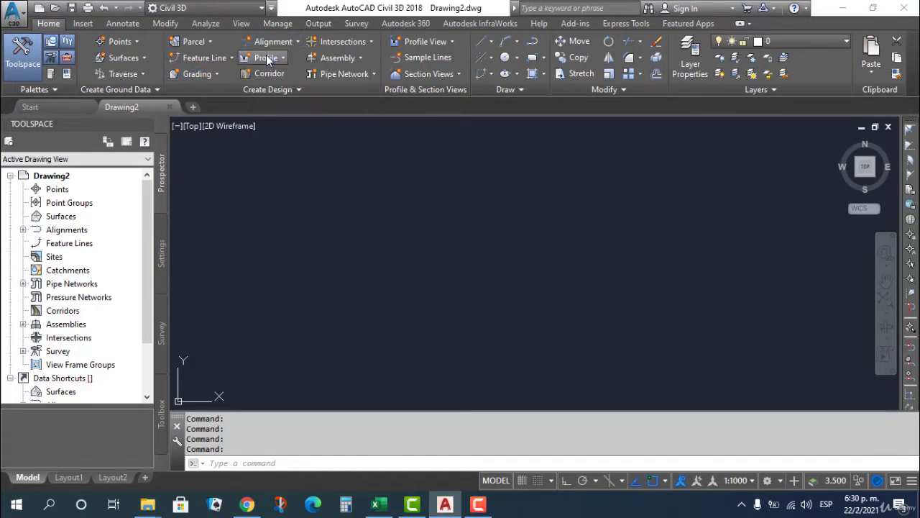
pyautogui.click(344, 42)
pyautogui.click(344, 43)
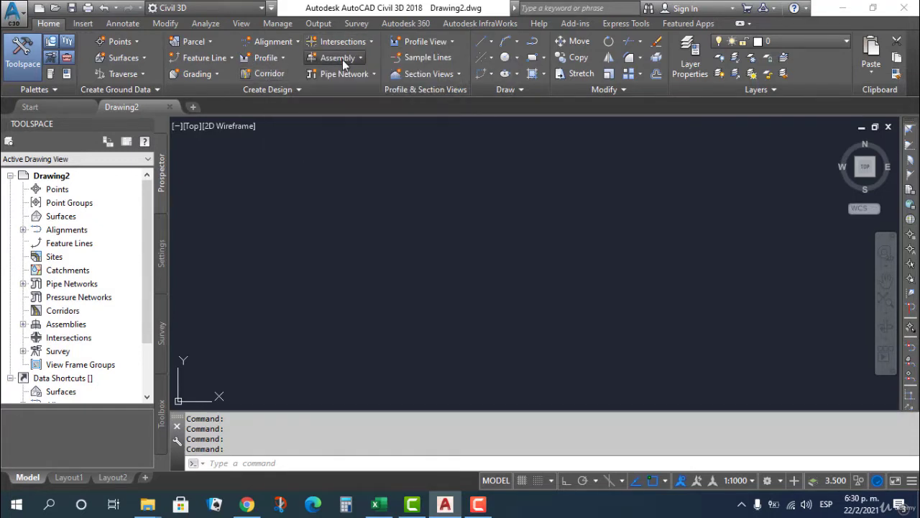
pyautogui.click(342, 60)
pyautogui.click(342, 60)
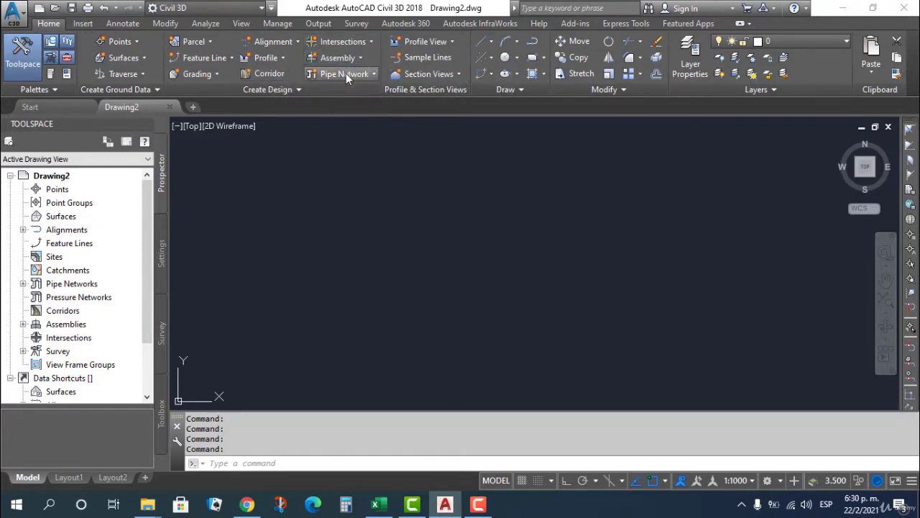
pyautogui.click(346, 74)
pyautogui.click(345, 73)
# Review the available options for creating profile views and section views.
pyautogui.click(424, 41)
pyautogui.click(424, 41)
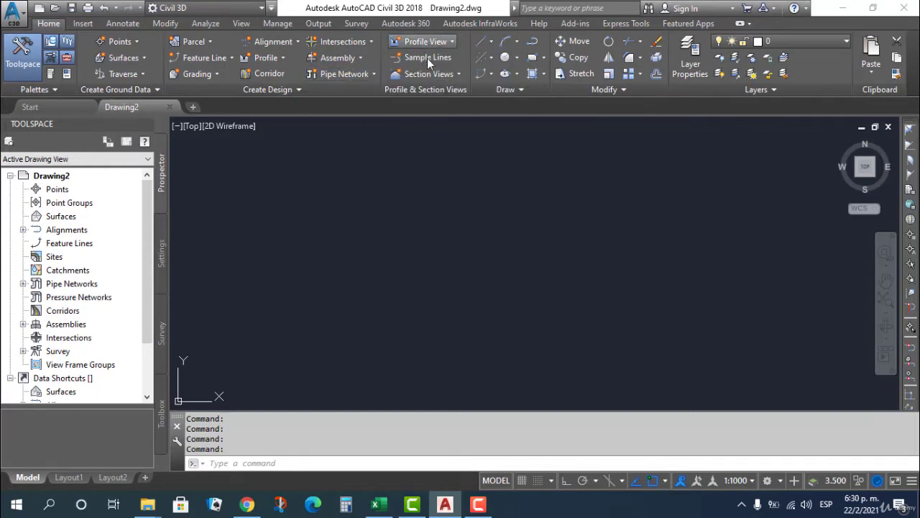
pyautogui.click(432, 77)
pyautogui.click(431, 78)
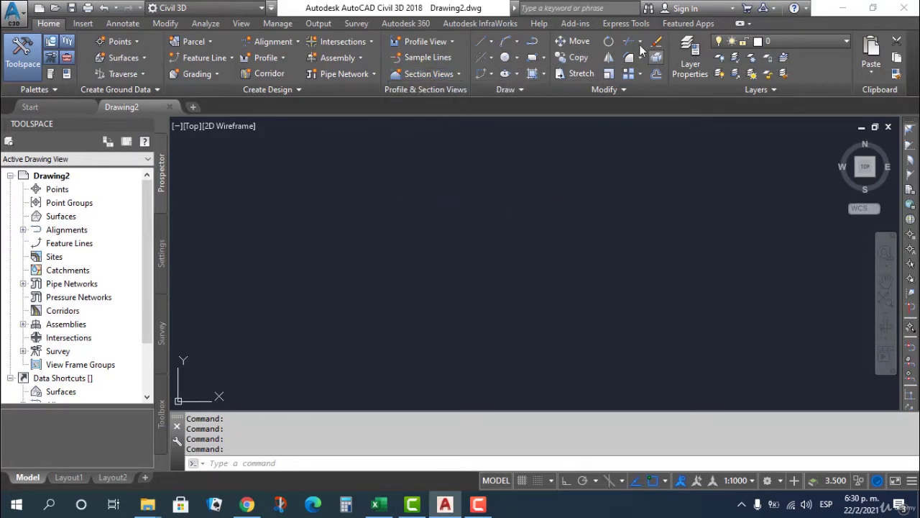
# Draw a single straight line sloping slightly down to the right across the middle of the drawing area.
pyautogui.click(490, 42)
pyautogui.click(529, 62)
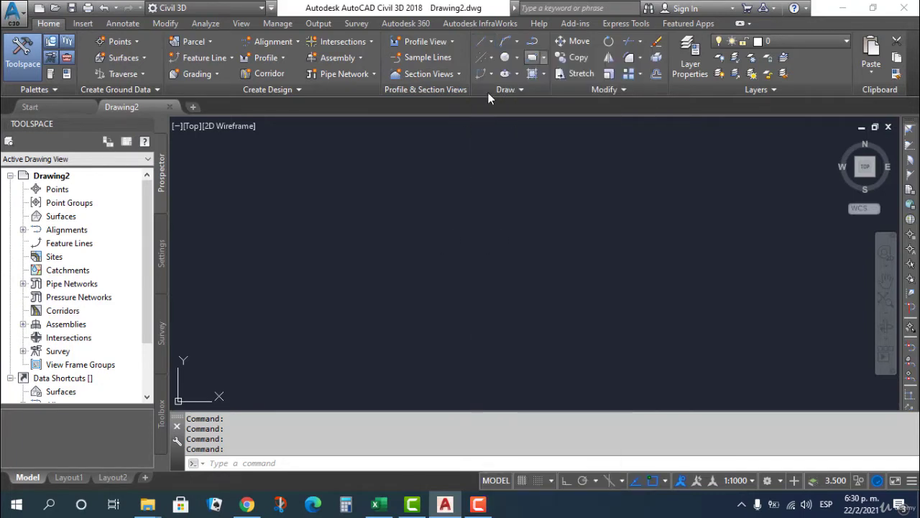
pyautogui.click(335, 248)
pyautogui.click(547, 269)
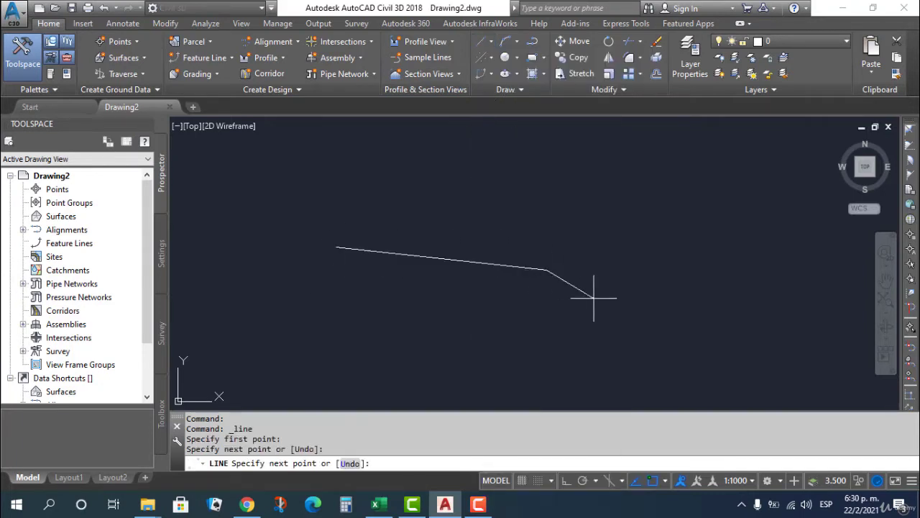
pyautogui.press('Escape')
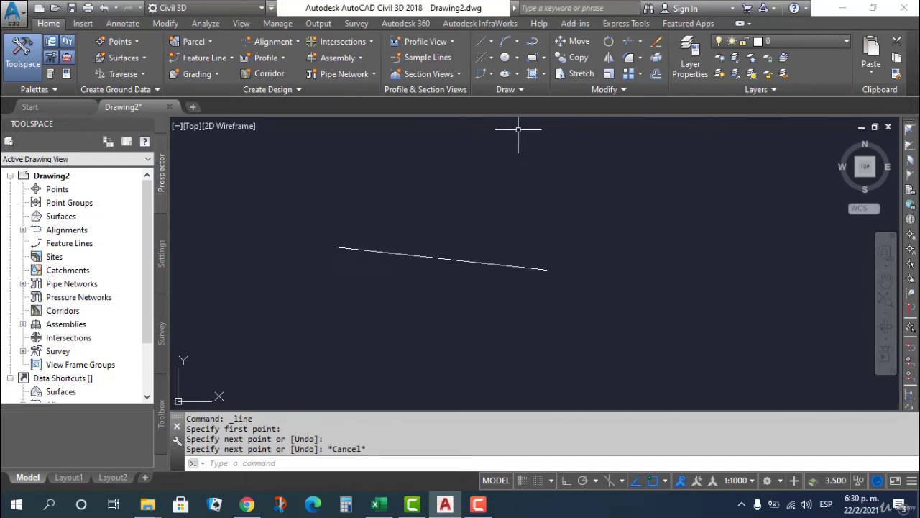
# Draw a small circle by centre and radius just above the right end of the line.
pyautogui.click(505, 57)
pyautogui.click(541, 222)
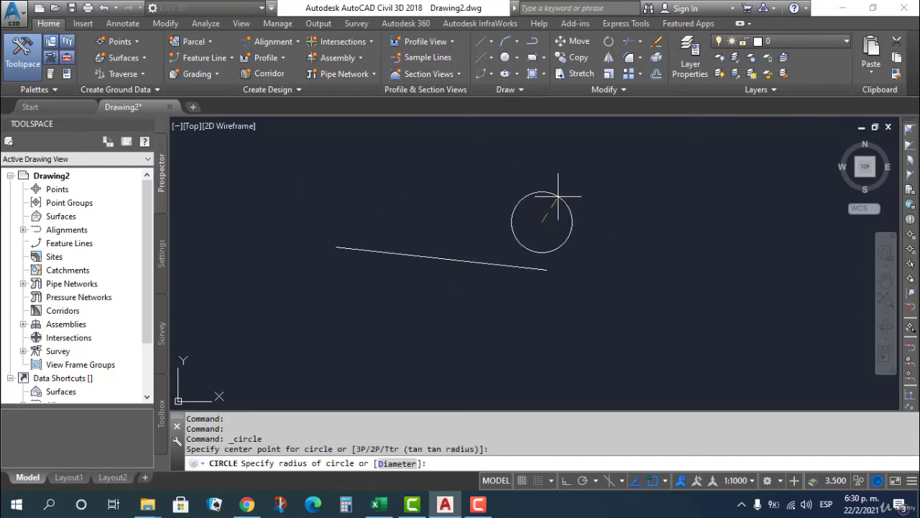
pyautogui.click(554, 195)
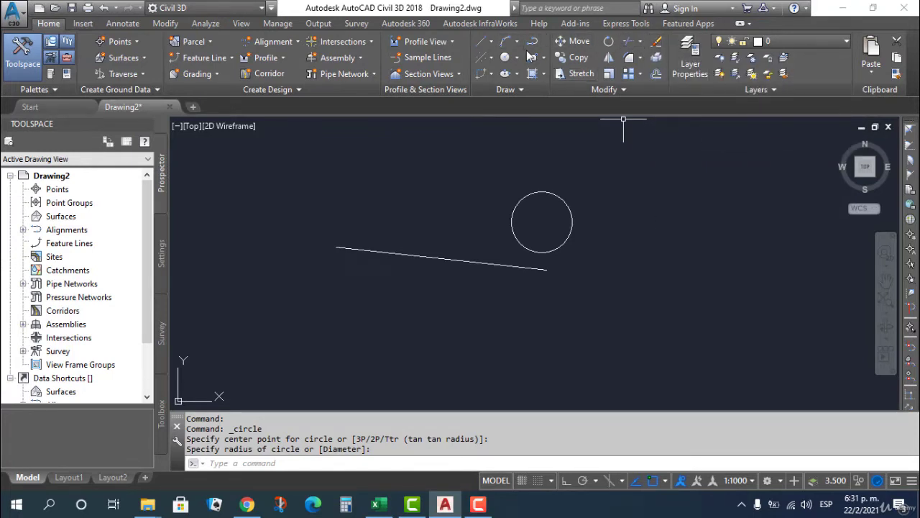
# Create a new layer named example.
pyautogui.click(770, 41)
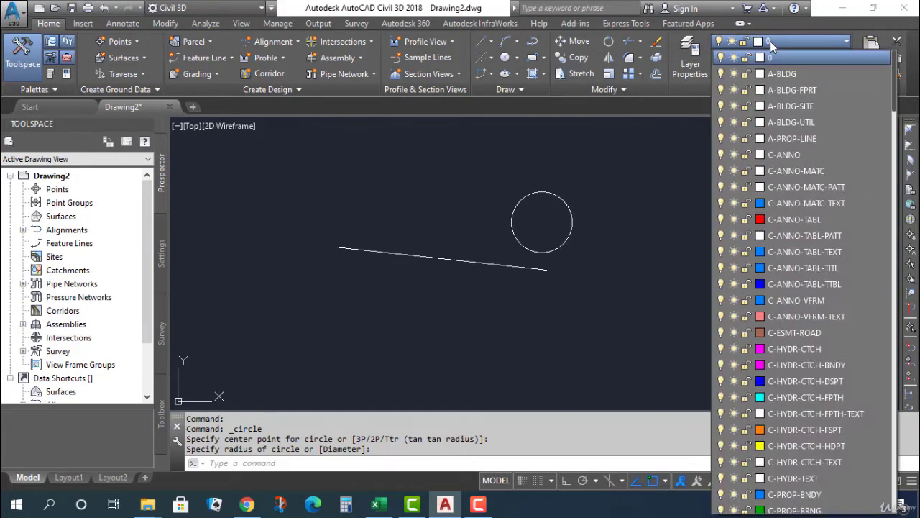
pyautogui.click(770, 41)
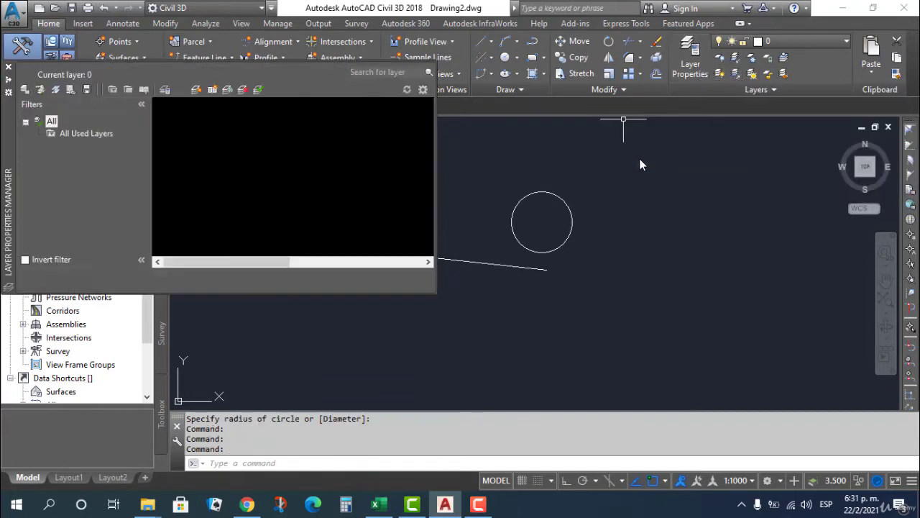
pyautogui.click(196, 91)
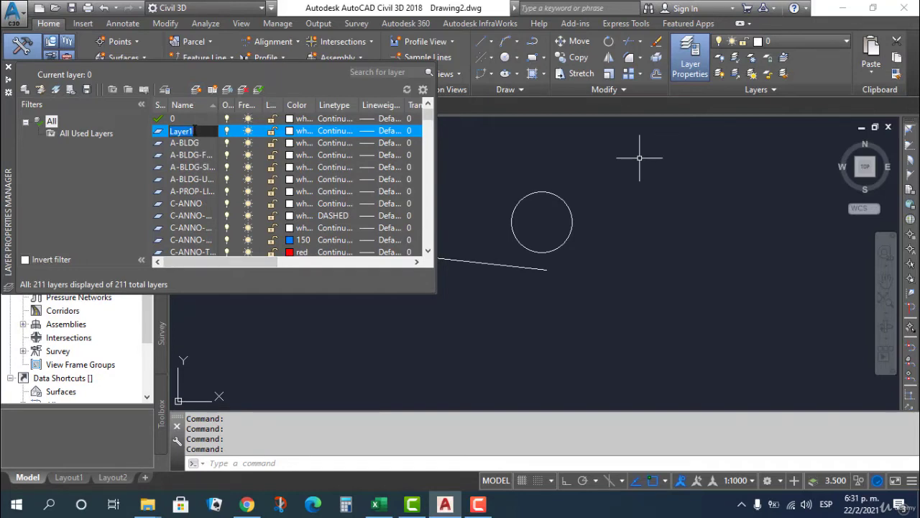
pyautogui.write('As')
# Set the example layer's color to index color 42 and make it the current layer.
pyautogui.click(302, 132)
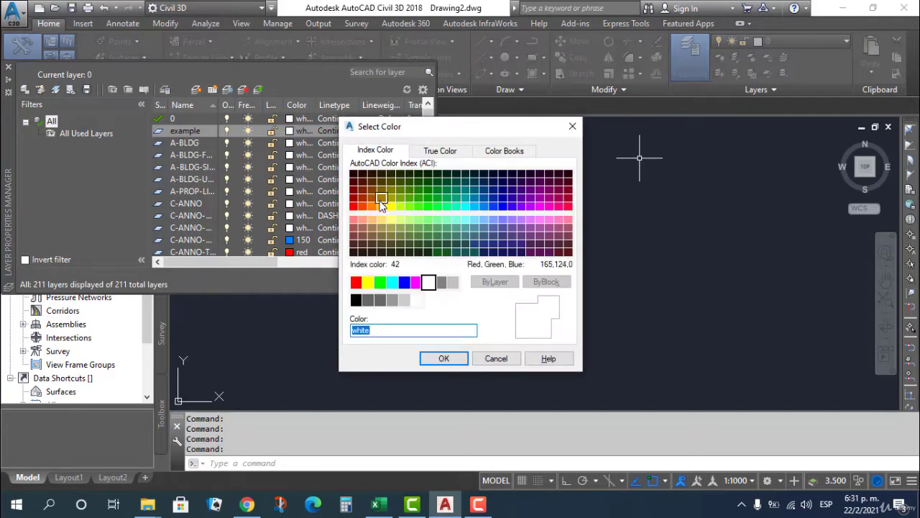
pyautogui.click(381, 200)
pyautogui.click(445, 358)
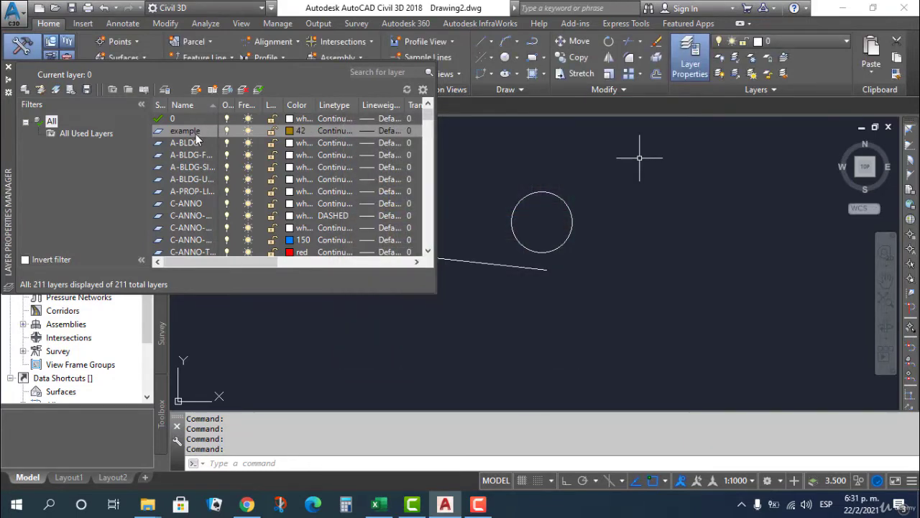
pyautogui.doubleClick(196, 133)
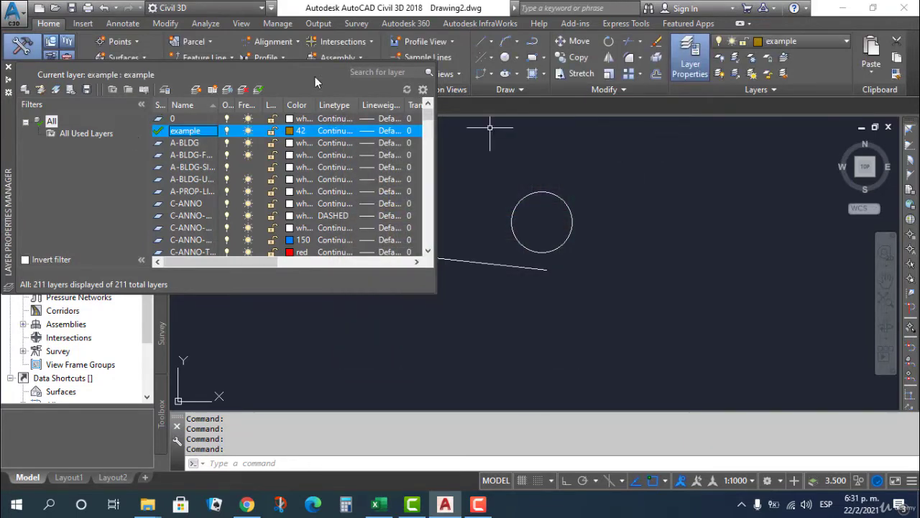
pyautogui.click(8, 68)
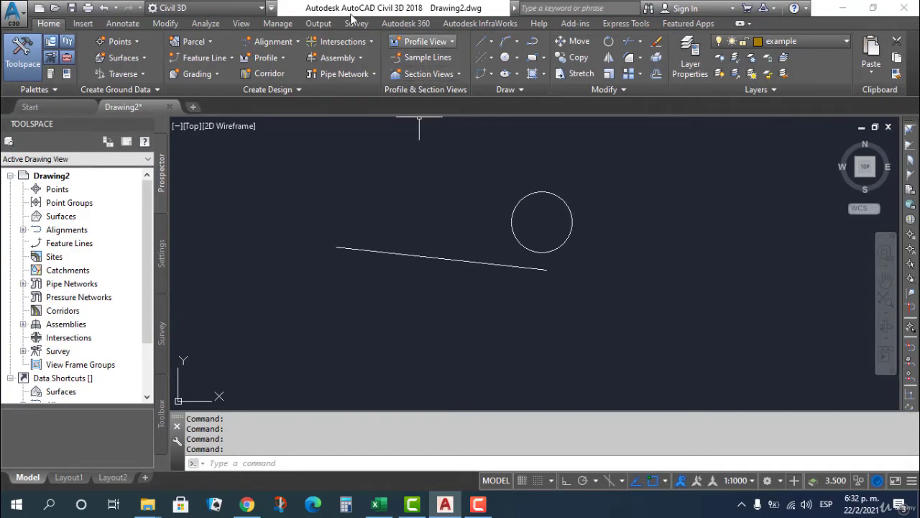
# Try the Planning and Analysis workspace, looking at its Insert tools, and return to the Civil 3D workspace.
pyautogui.click(239, 8)
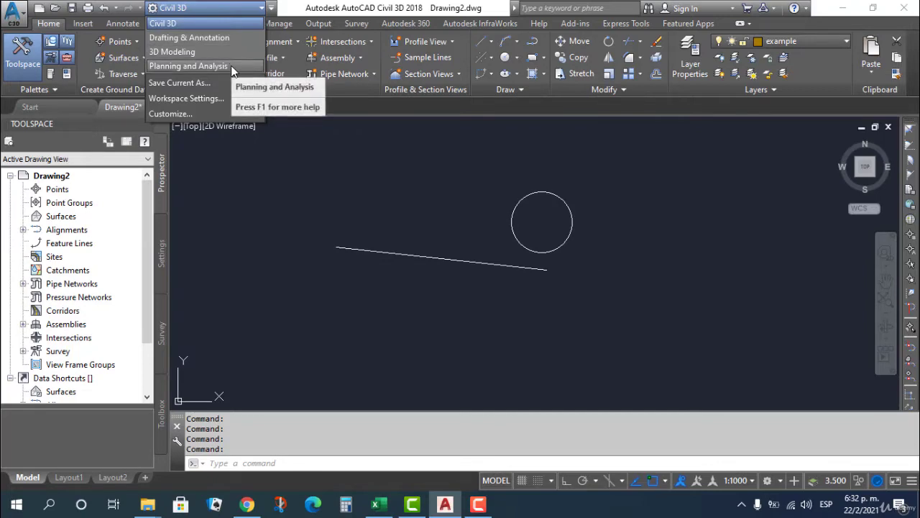
pyautogui.click(231, 65)
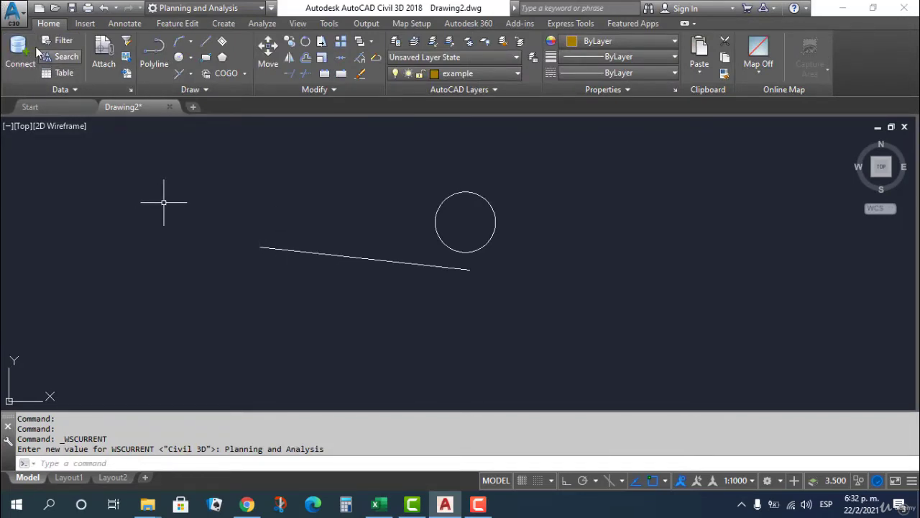
pyautogui.click(85, 24)
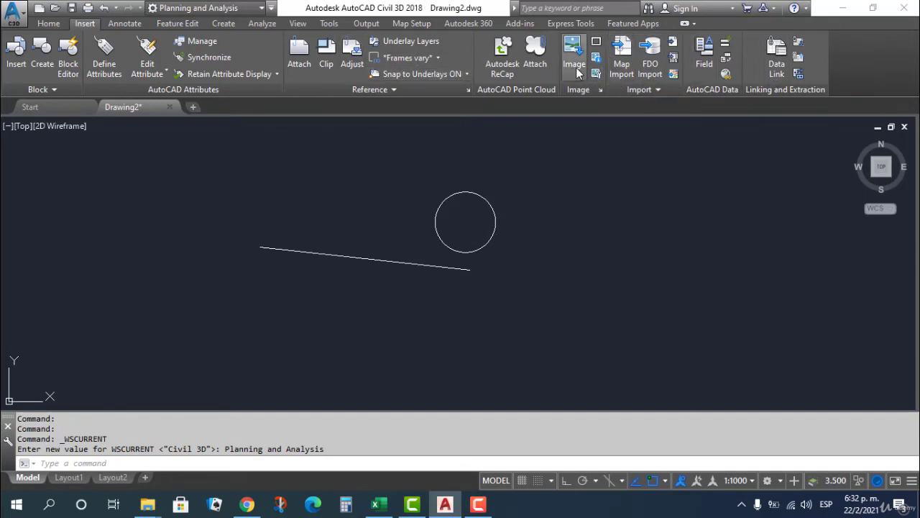
pyautogui.click(217, 9)
pyautogui.click(213, 22)
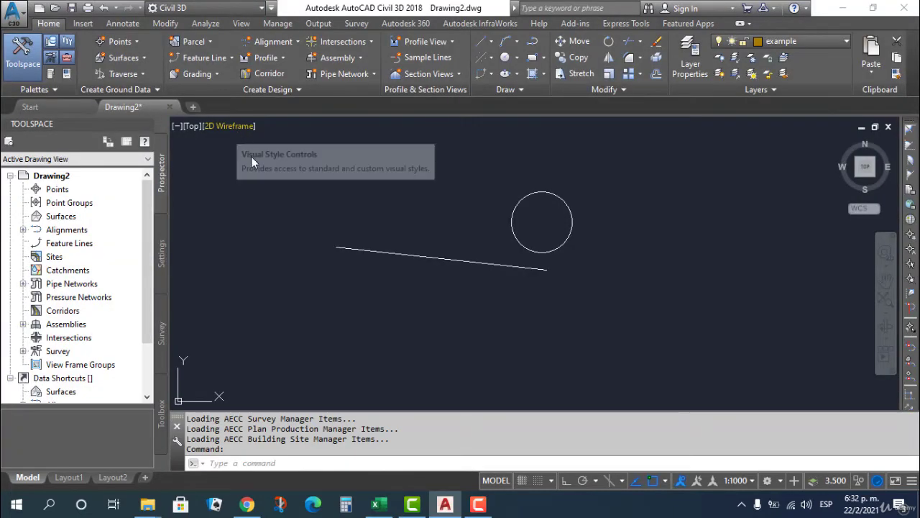
# Look through the drawing's Prospector collections, including Points, Point Groups, Surfaces and Alignments.
pyautogui.click(57, 192)
pyautogui.click(60, 204)
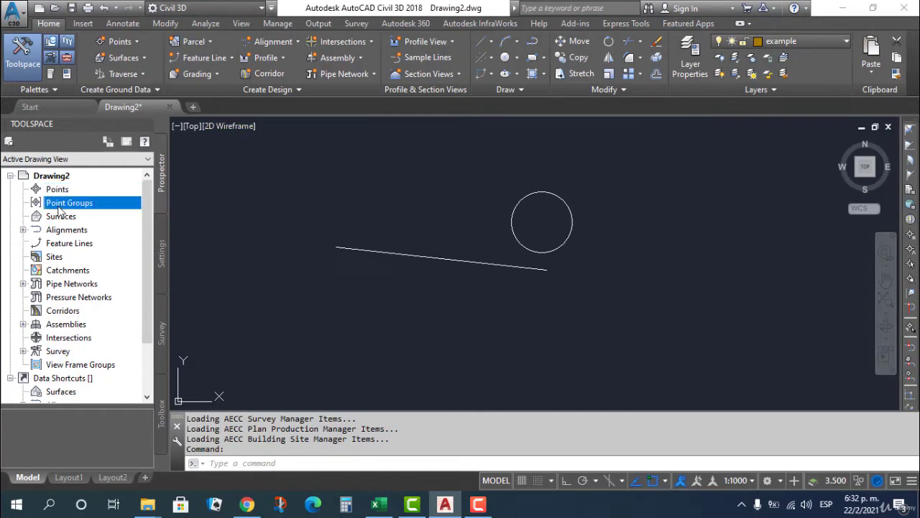
pyautogui.click(61, 217)
pyautogui.click(64, 230)
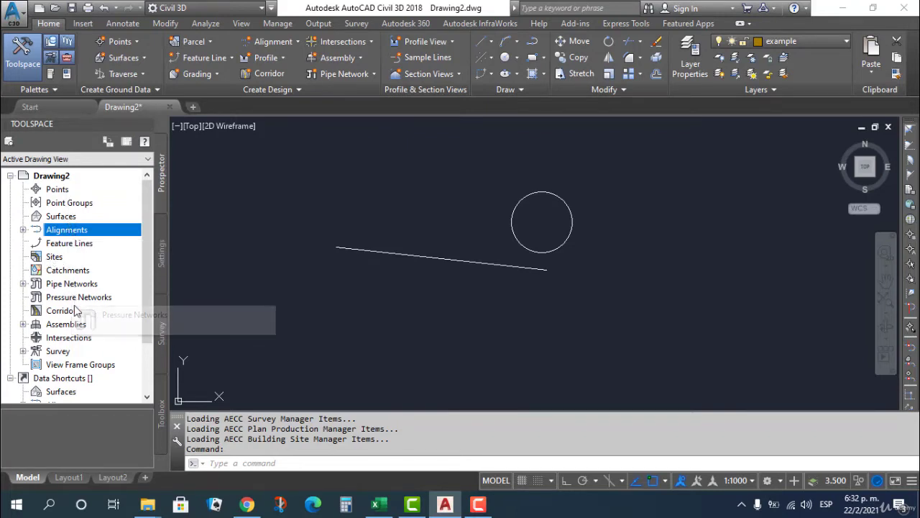
pyautogui.scroll(-3, 81, 331)
pyautogui.scroll(3, 85, 343)
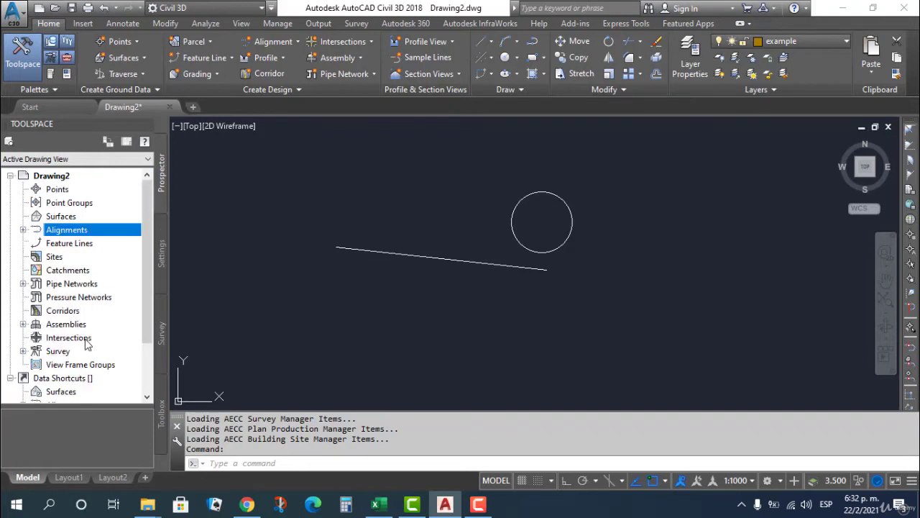
# Expand the General and Point collections in the Toolspace settings and view the Point feature settings.
pyautogui.click(163, 263)
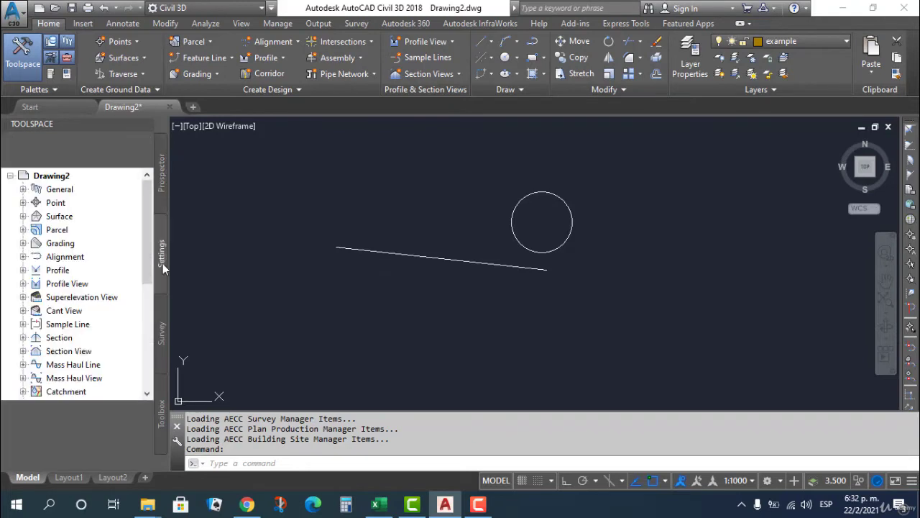
pyautogui.click(23, 189)
pyautogui.click(24, 243)
pyautogui.click(62, 244)
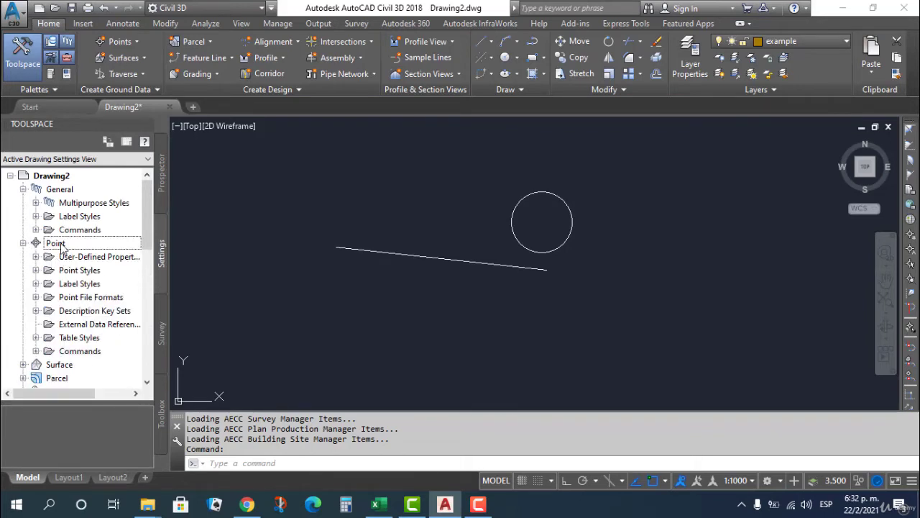
pyautogui.rightClick(61, 245)
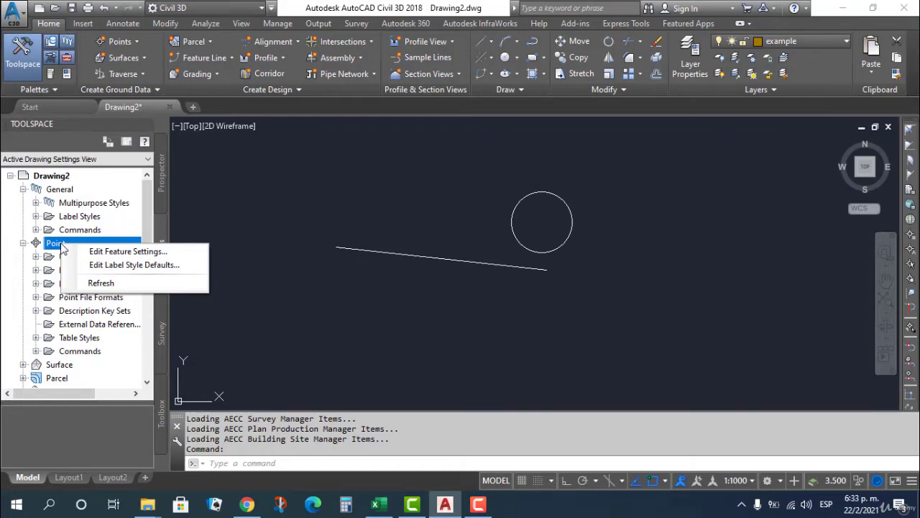
pyautogui.click(93, 250)
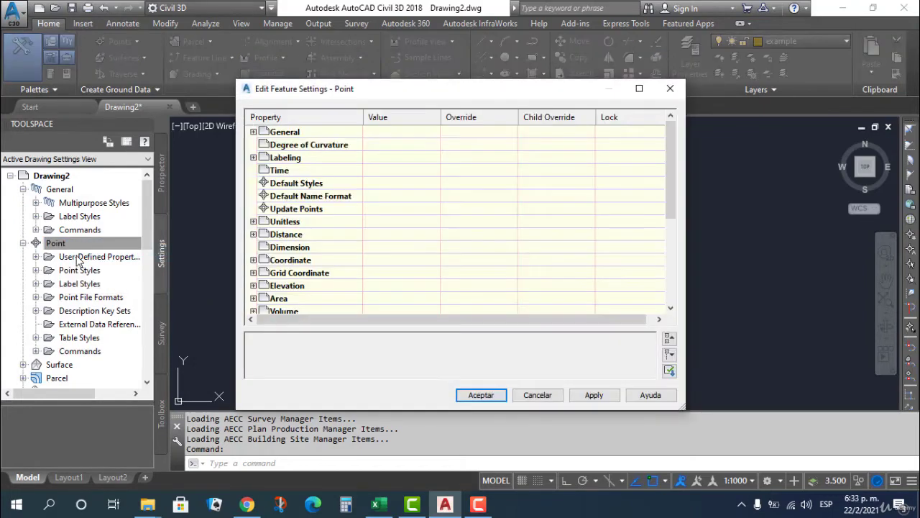
pyautogui.click(670, 88)
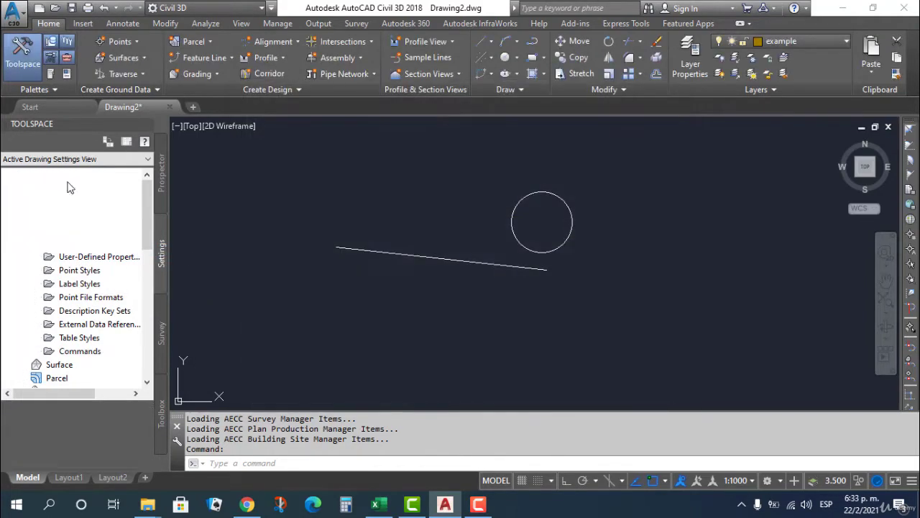
# Collapse the Point and General collections and view the Surface feature settings.
pyautogui.click(23, 243)
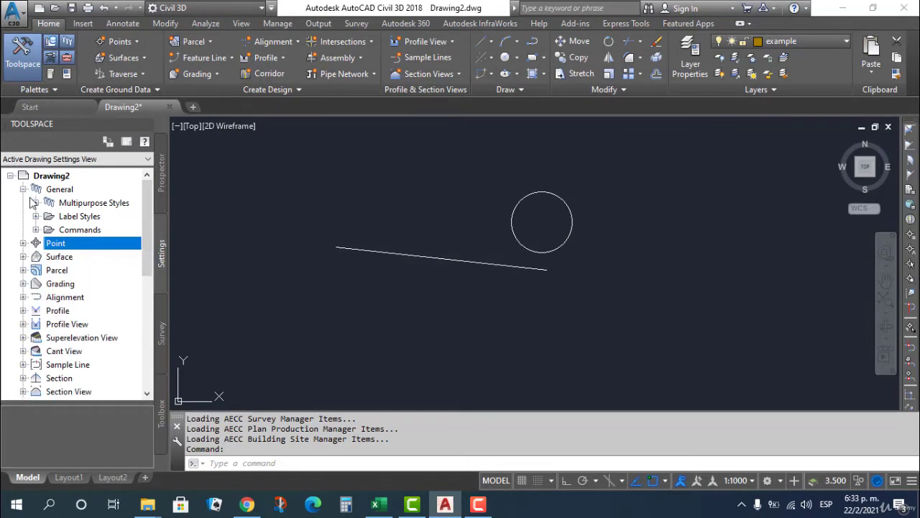
pyautogui.click(23, 189)
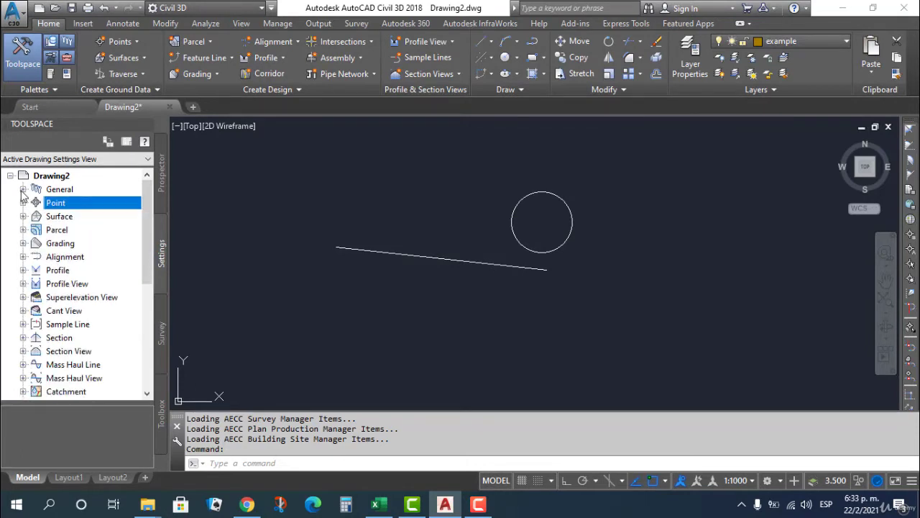
pyautogui.rightClick(48, 219)
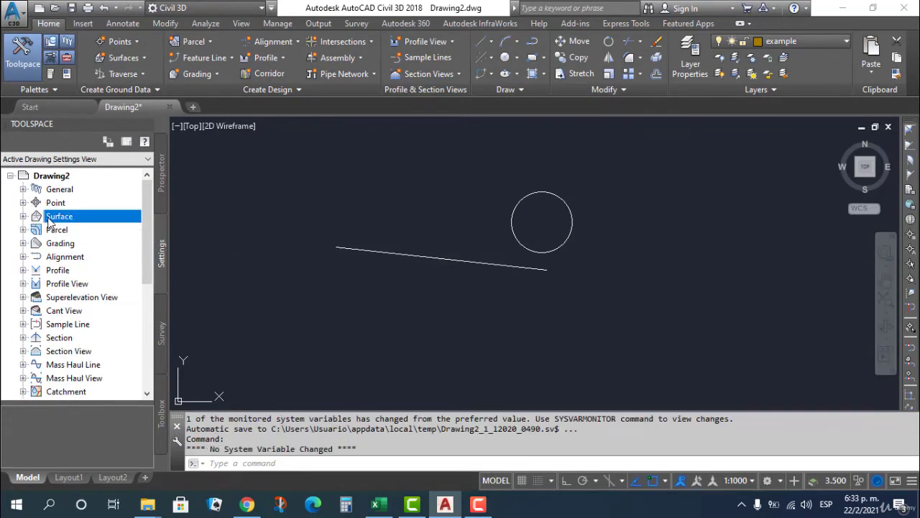
pyautogui.click(108, 226)
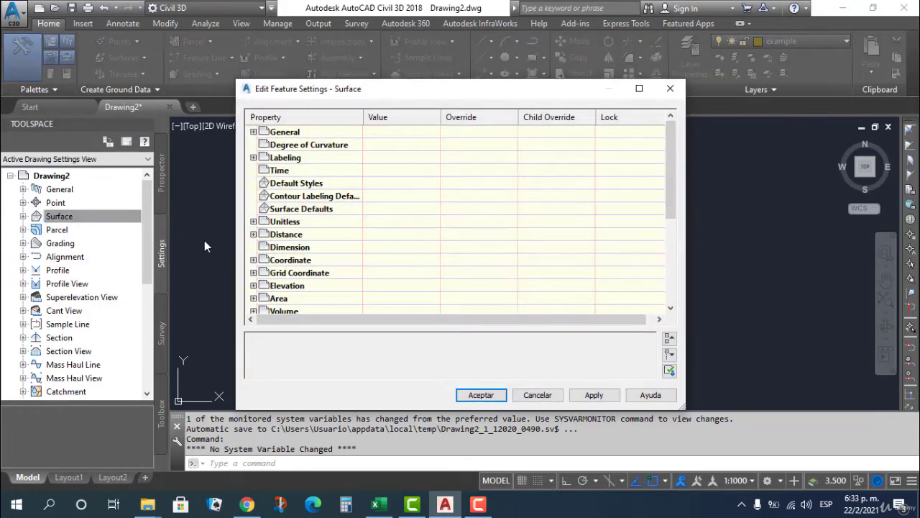
pyautogui.click(670, 88)
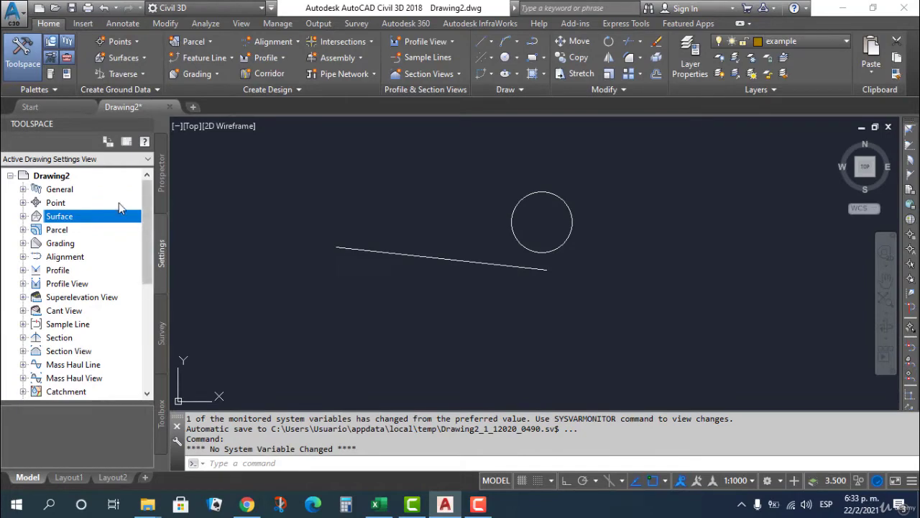
# View the units and zone options in the drawing settings of Drawing2, and close them without changes.
pyautogui.rightClick(71, 180)
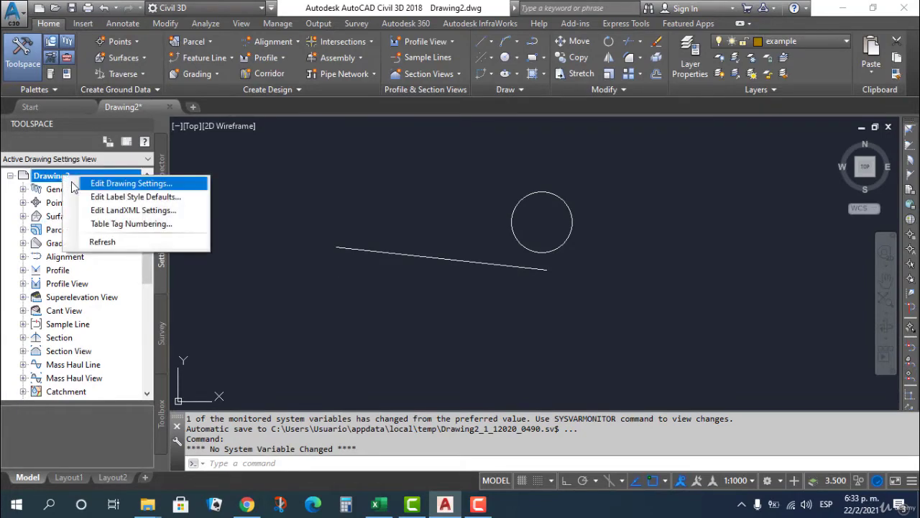
pyautogui.press('Escape')
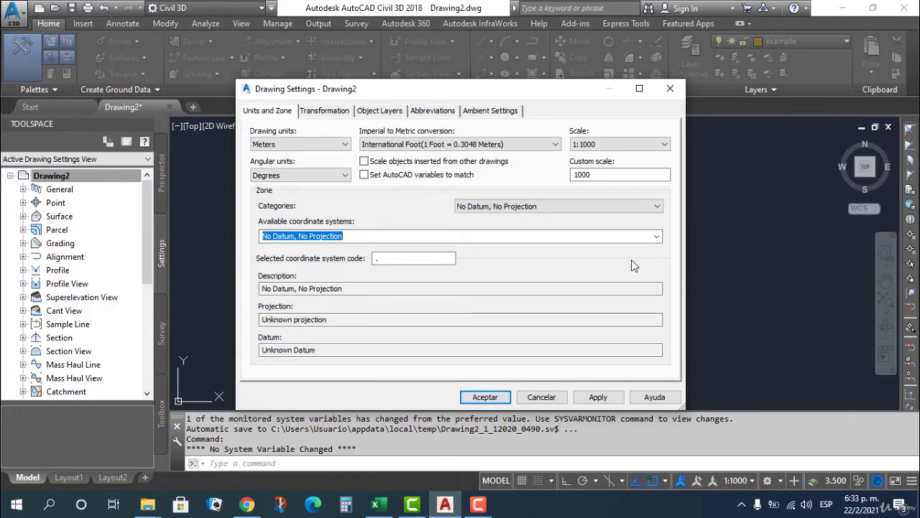
pyautogui.click(670, 88)
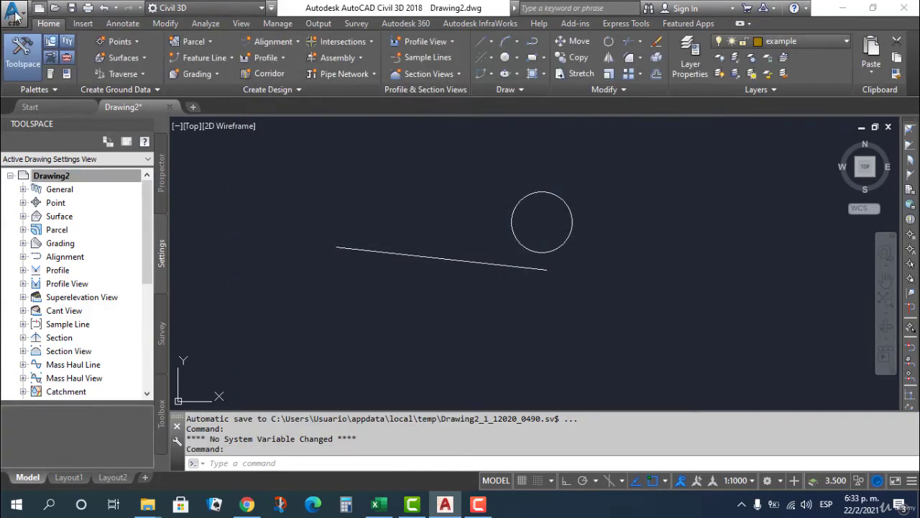
# Look over the drawing utilities and view the file properties of the current drawing.
pyautogui.click(13, 13)
pyautogui.moveTo(72, 338)
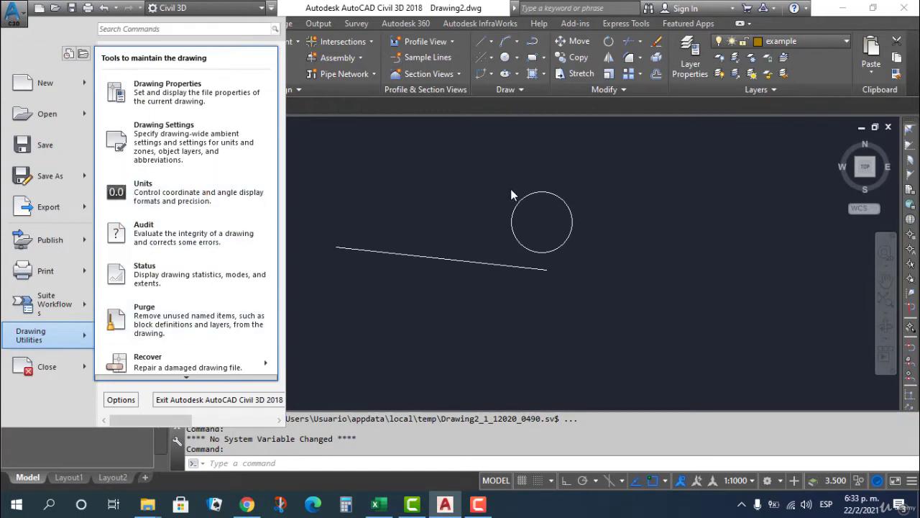
pyautogui.click(627, 212)
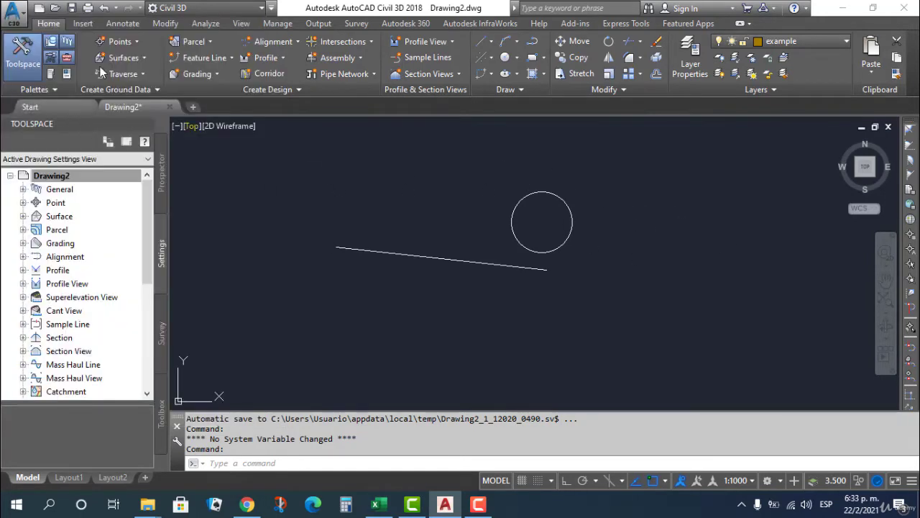
pyautogui.click(24, 17)
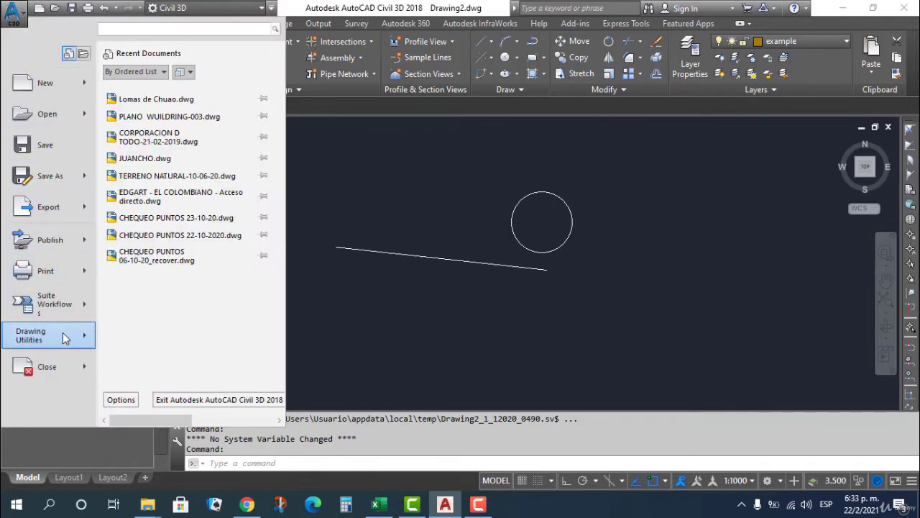
pyautogui.click(204, 94)
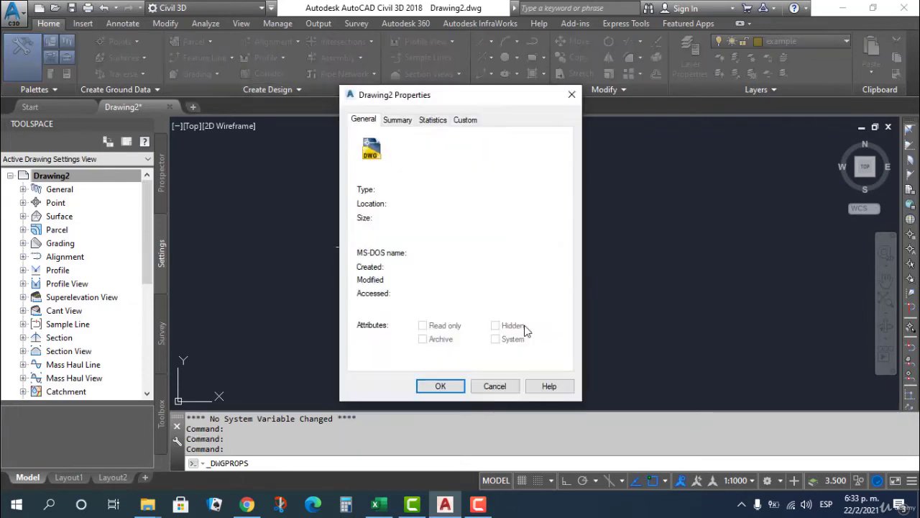
pyautogui.click(573, 95)
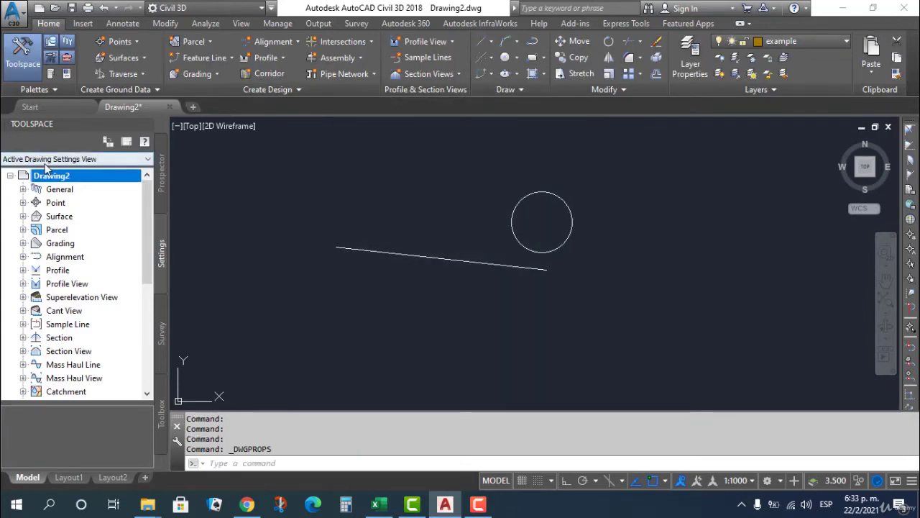
# Open the drawing settings of Drawing2 and review the choices for drawing units, angular units and imperial-to-metric conversion.
pyautogui.click(104, 206)
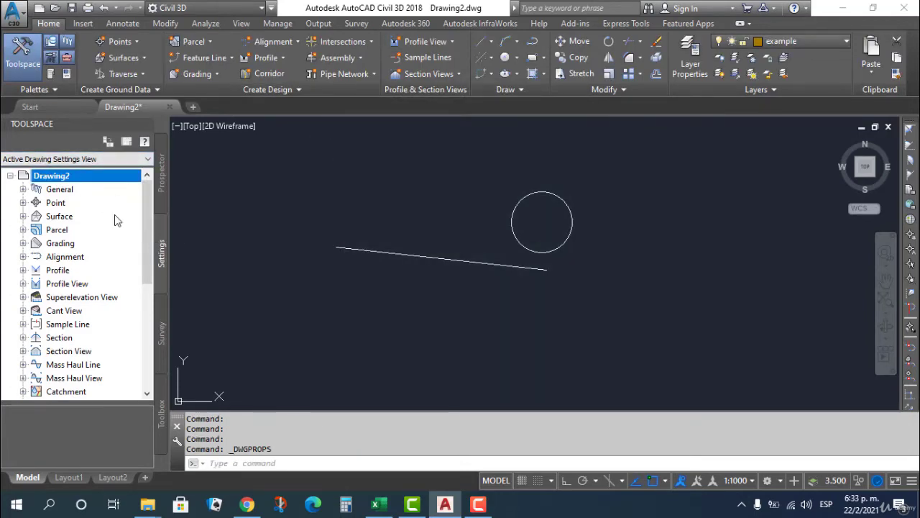
pyautogui.rightClick(83, 180)
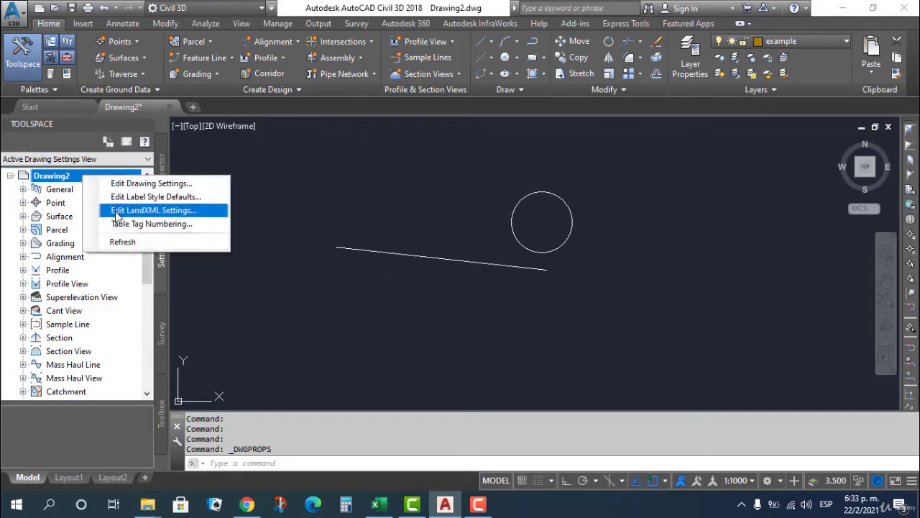
pyautogui.click(135, 184)
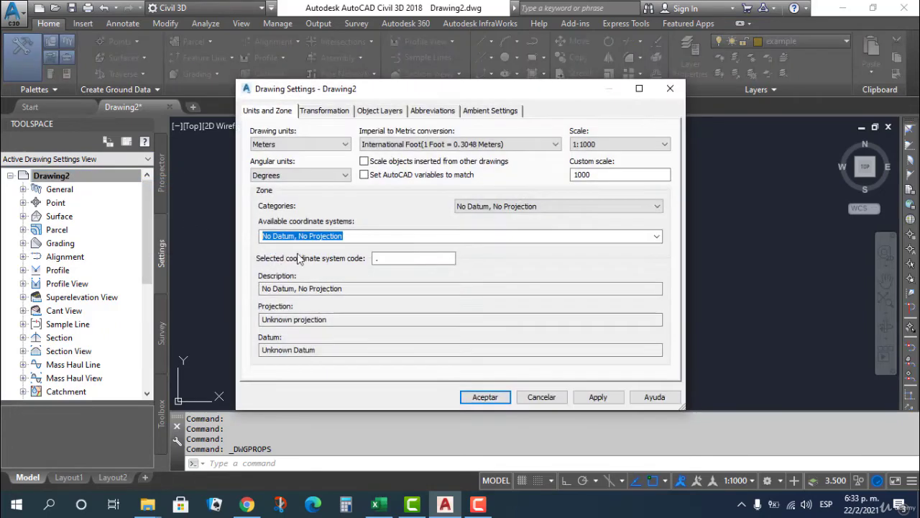
pyautogui.click(325, 147)
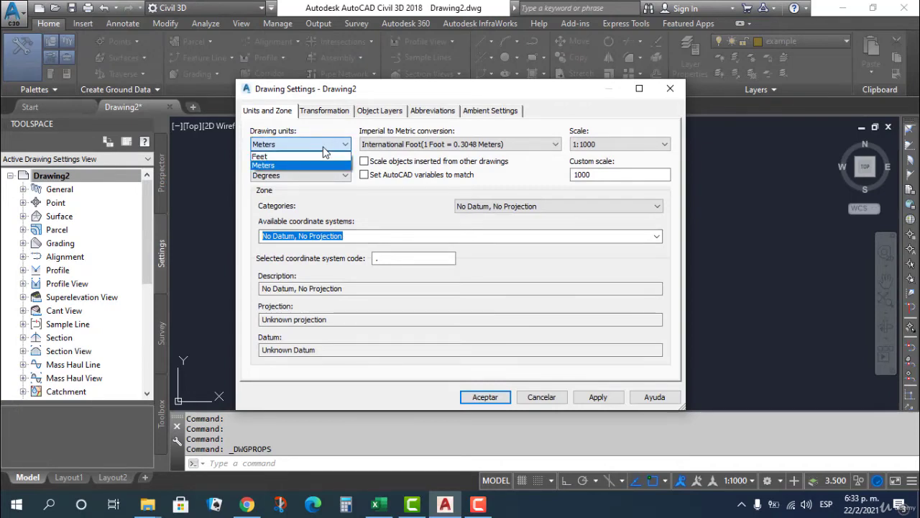
pyautogui.click(325, 149)
pyautogui.click(325, 176)
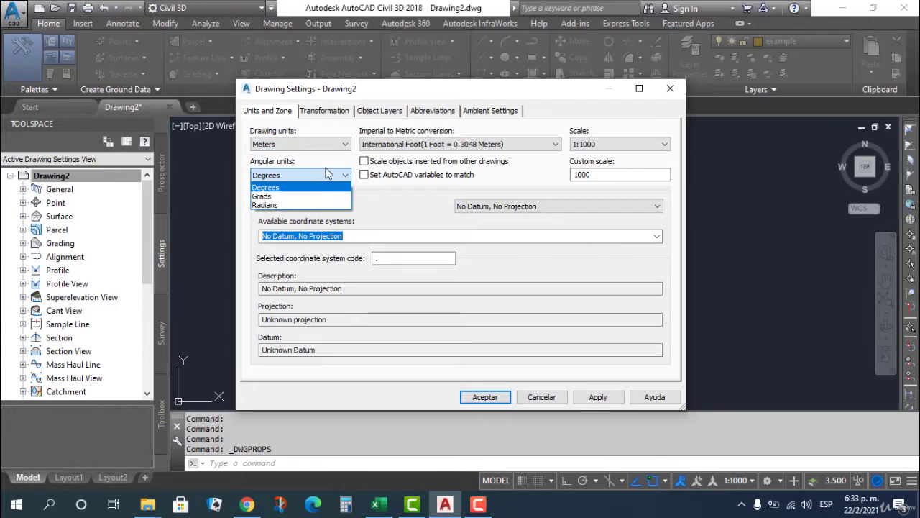
pyautogui.click(327, 175)
pyautogui.click(458, 146)
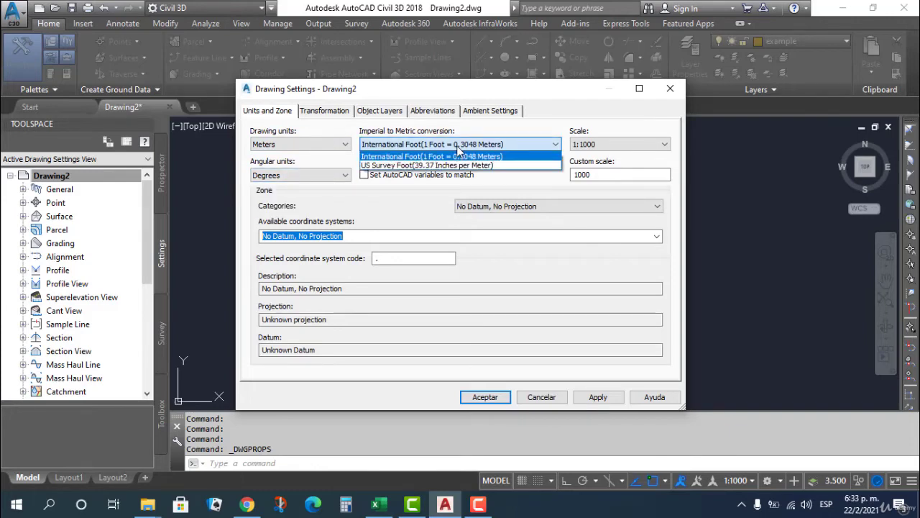
pyautogui.click(457, 145)
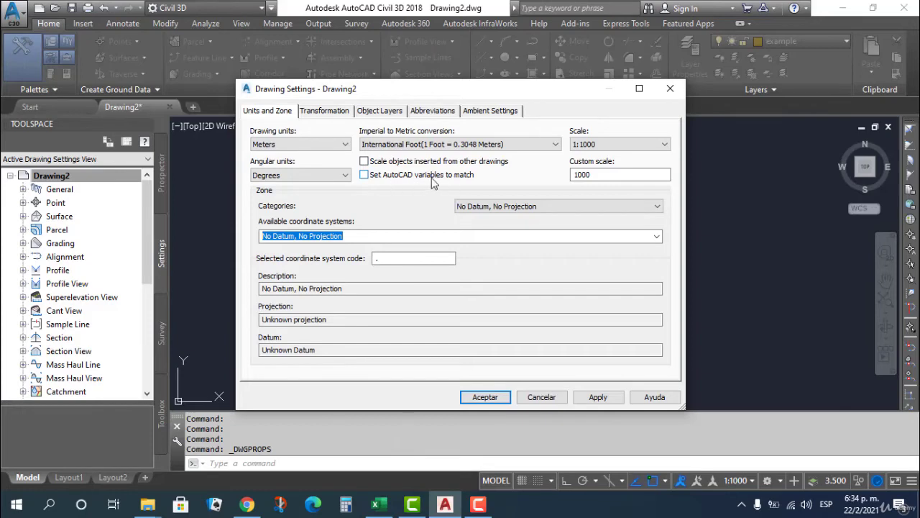
# Set the drawing scale to 1:1000 and the zone category to Arbitrary X-Y Coordinate Systems.
pyautogui.click(650, 145)
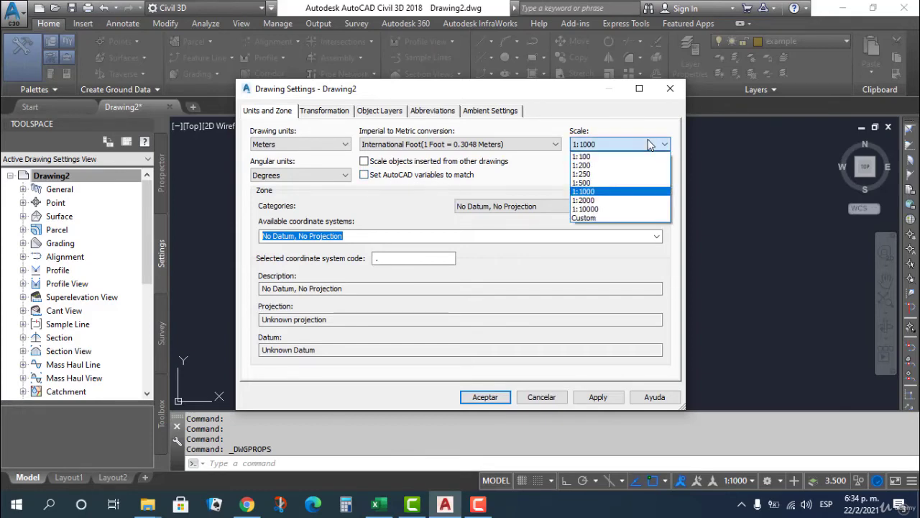
pyautogui.click(582, 191)
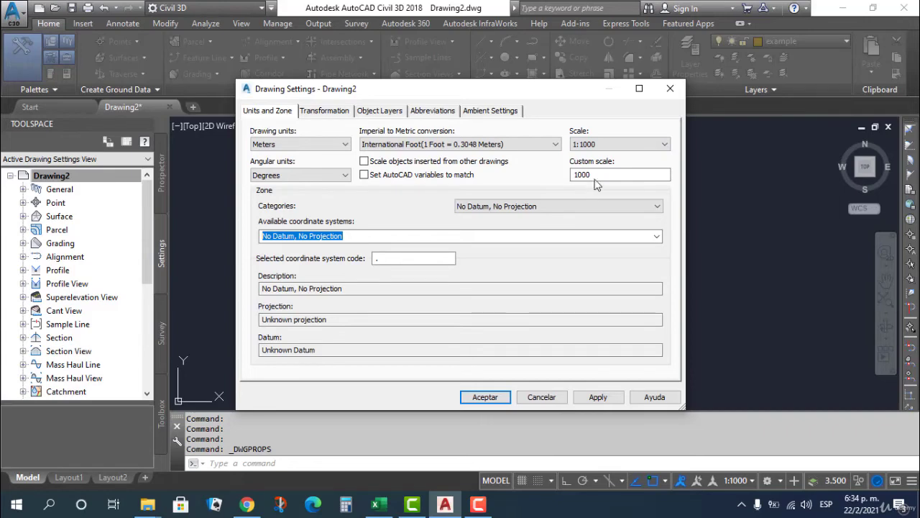
pyautogui.click(586, 206)
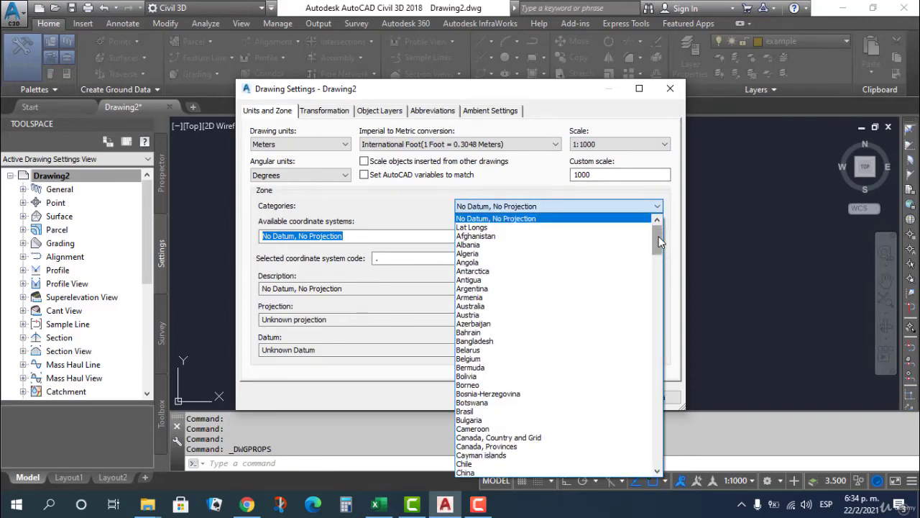
pyautogui.moveTo(659, 236); pyautogui.dragTo(638, 454)
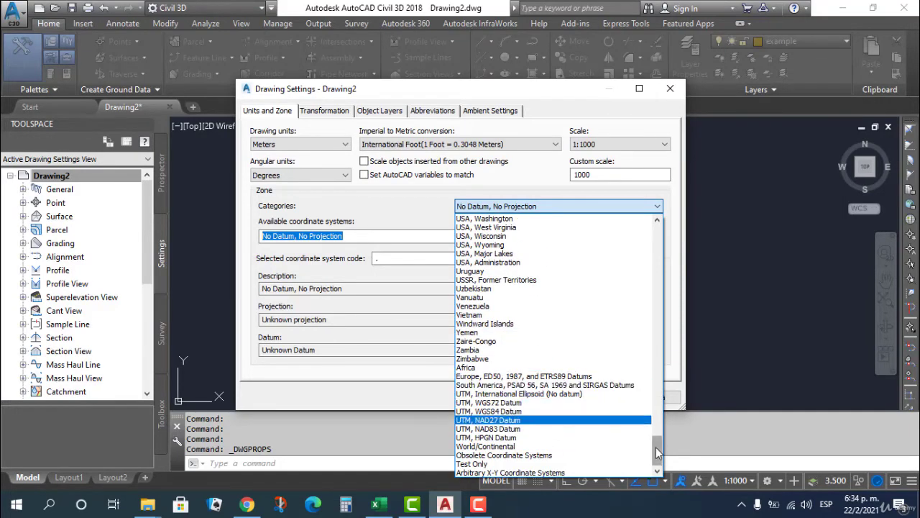
pyautogui.moveTo(656, 452); pyautogui.dragTo(634, 456)
pyautogui.click(556, 468)
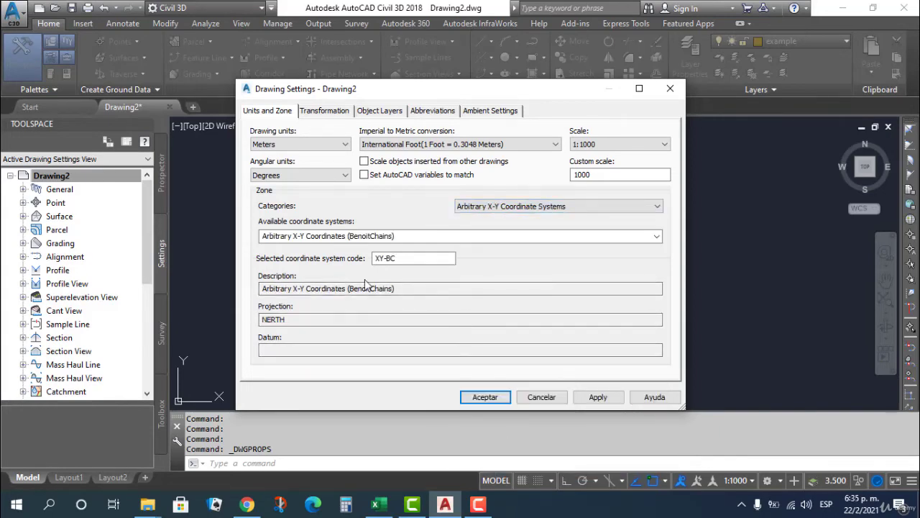
# Change the zone category to USA, Idaho and browse its available coordinate systems.
pyautogui.click(577, 208)
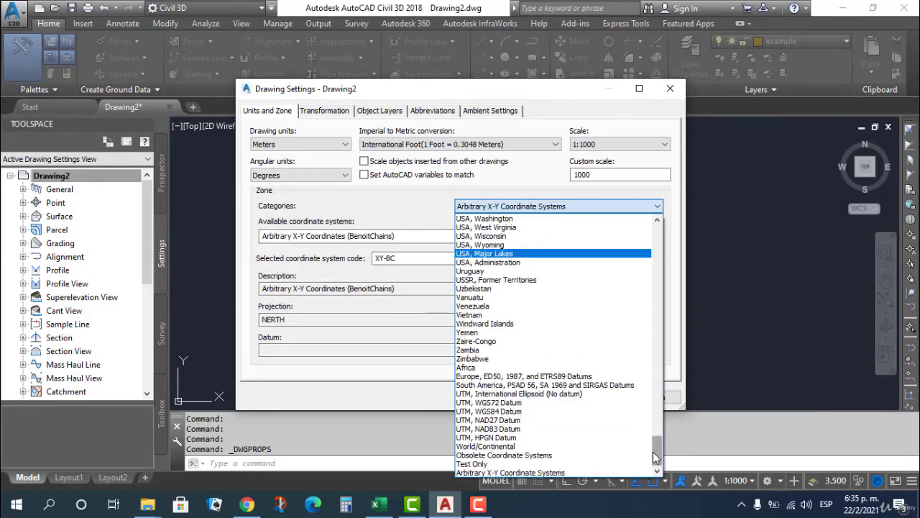
pyautogui.moveTo(655, 454); pyautogui.dragTo(656, 407)
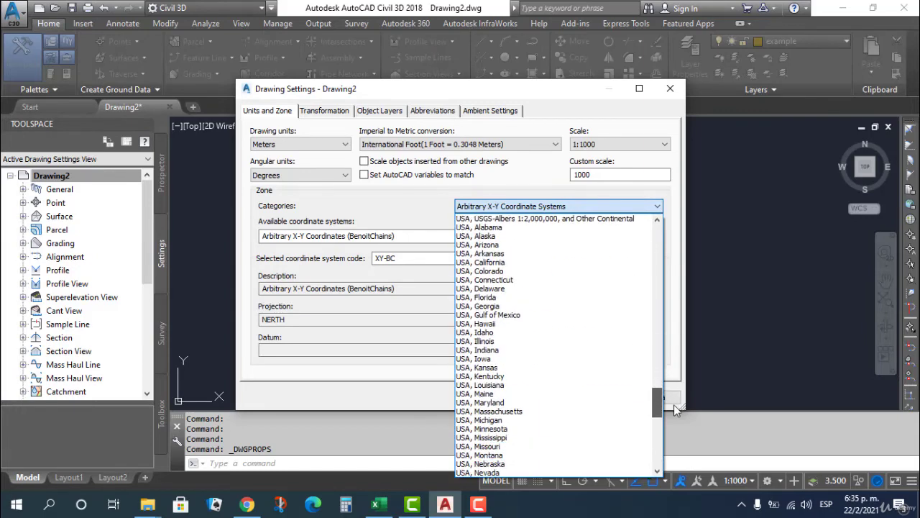
pyautogui.click(559, 333)
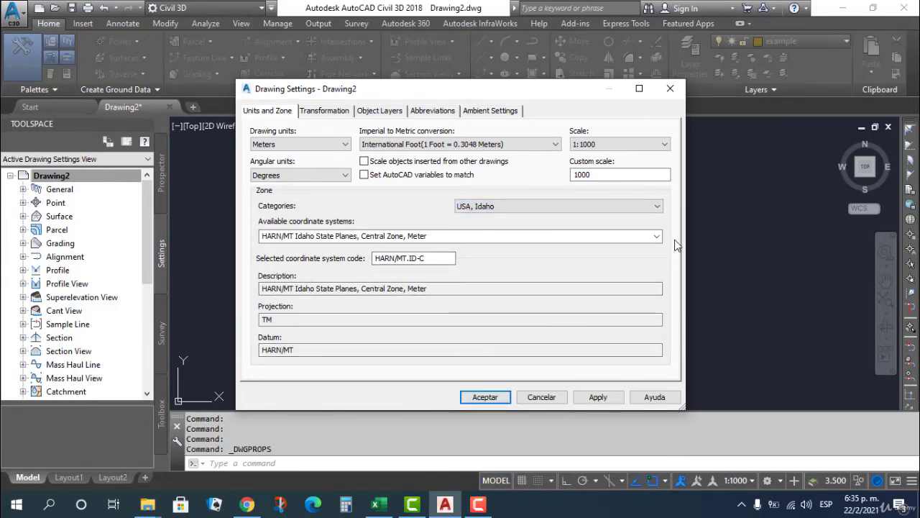
pyautogui.click(657, 236)
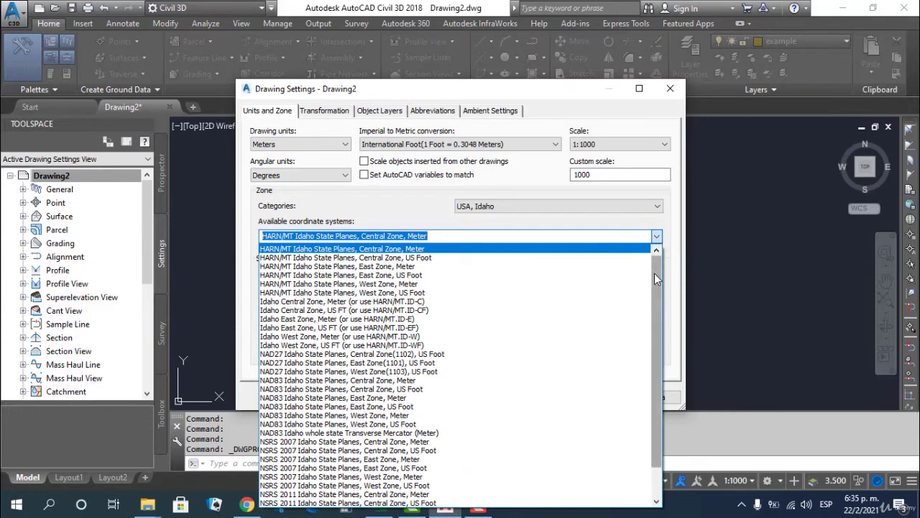
pyautogui.moveTo(656, 279); pyautogui.dragTo(610, 290)
pyautogui.click(634, 205)
# Change the zone category to USA, Louisiana.
pyautogui.click(634, 205)
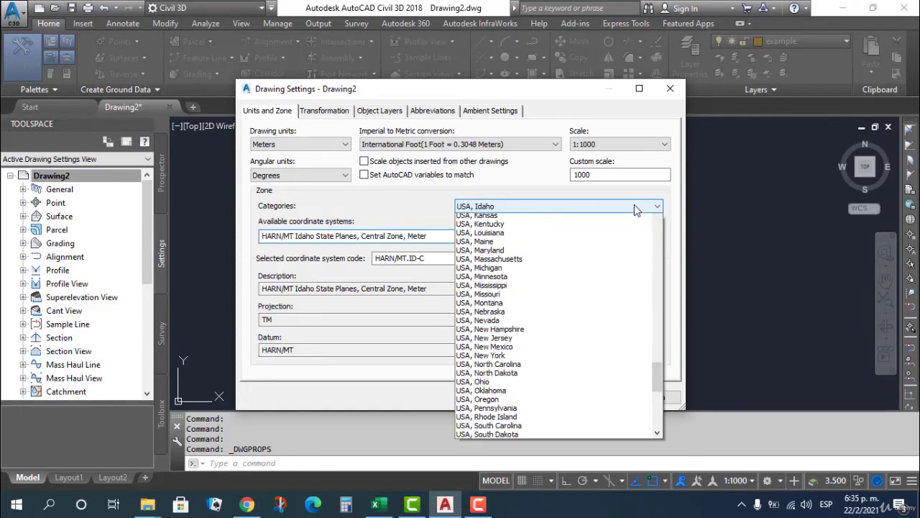
pyautogui.scroll(5, 613, 270)
pyautogui.click(649, 400)
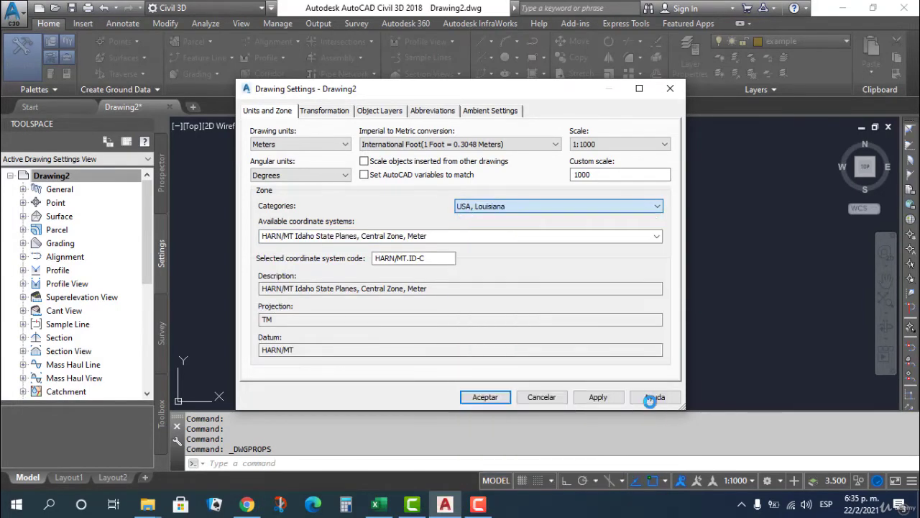
pyautogui.click(649, 401)
pyautogui.click(798, 72)
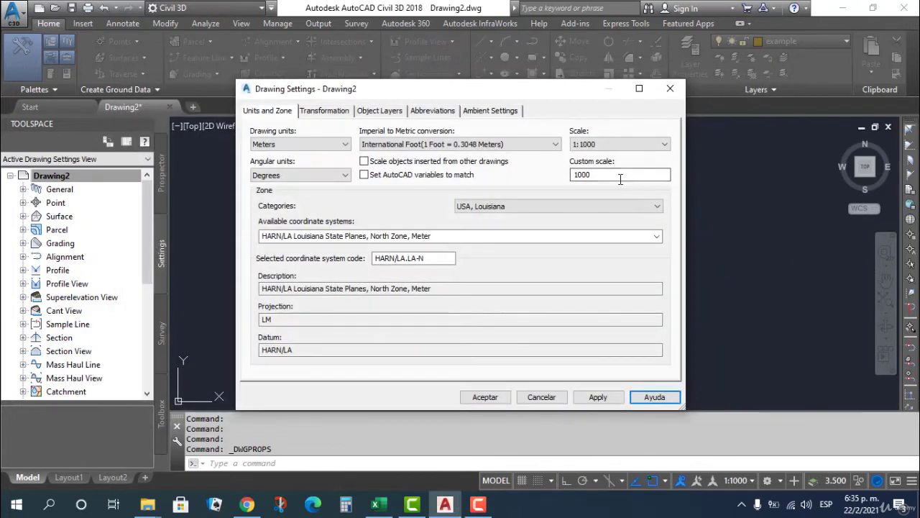
# Switch the zone category to Mexico and look through its available coordinate systems.
pyautogui.click(627, 206)
pyautogui.moveTo(653, 394); pyautogui.dragTo(660, 326)
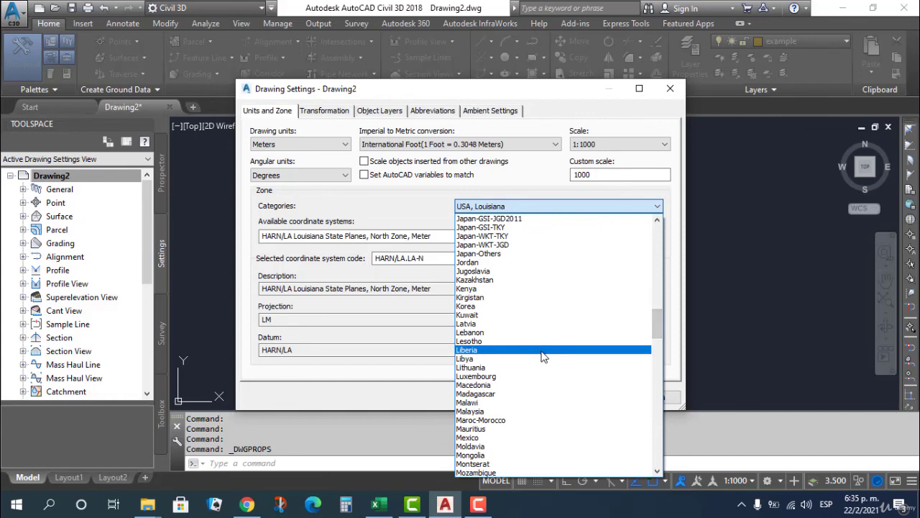
pyautogui.click(523, 437)
pyautogui.click(657, 236)
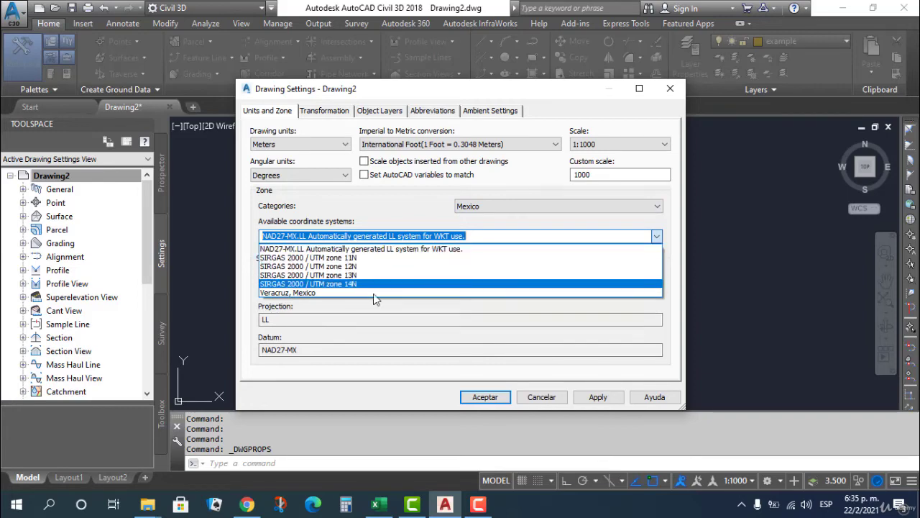
pyautogui.click(569, 209)
# Switch the zone category to Greece and view its available coordinate systems.
pyautogui.click(570, 208)
pyautogui.moveTo(656, 344); pyautogui.dragTo(657, 294)
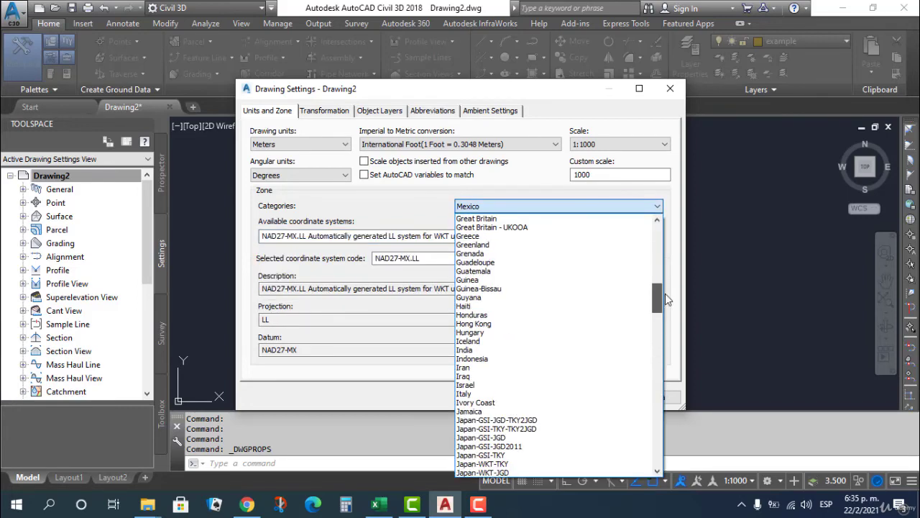
pyautogui.click(497, 239)
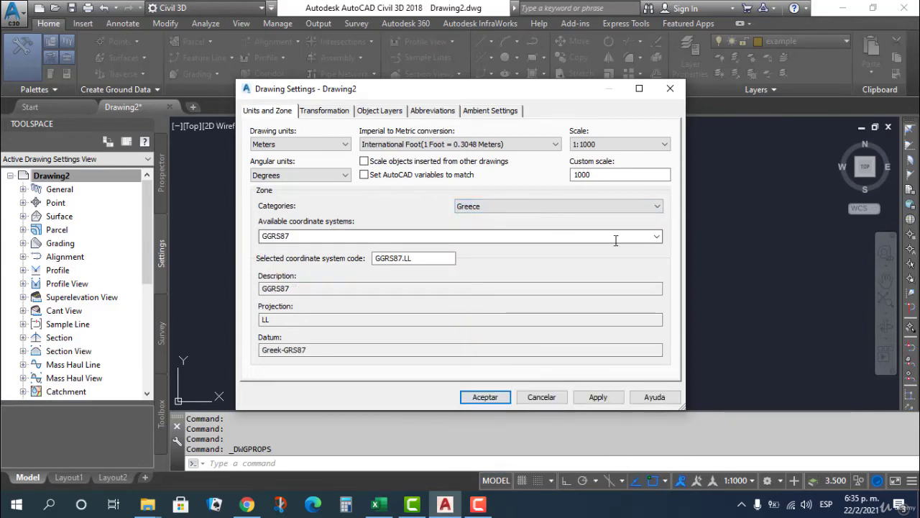
pyautogui.click(657, 238)
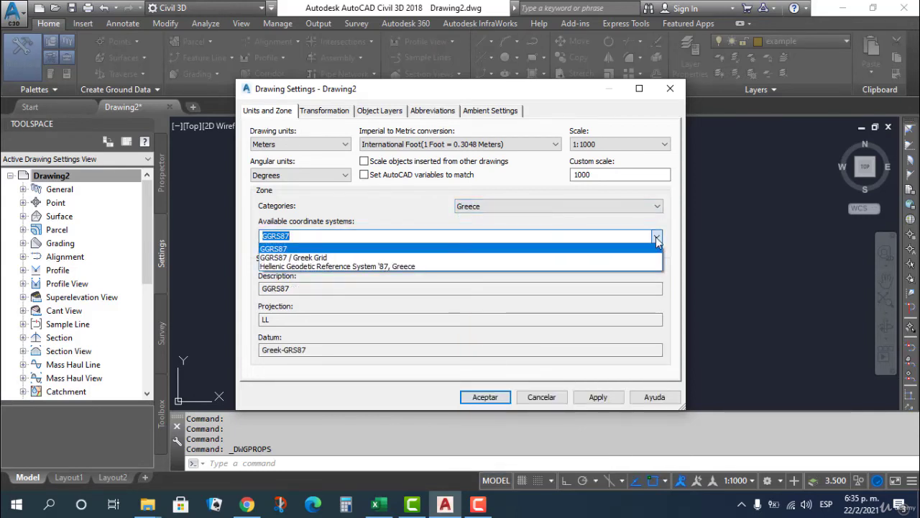
pyautogui.click(658, 206)
# Set the zone category to India, browse its coordinate systems, and apply the settings with Gulshan 303.
pyautogui.click(658, 207)
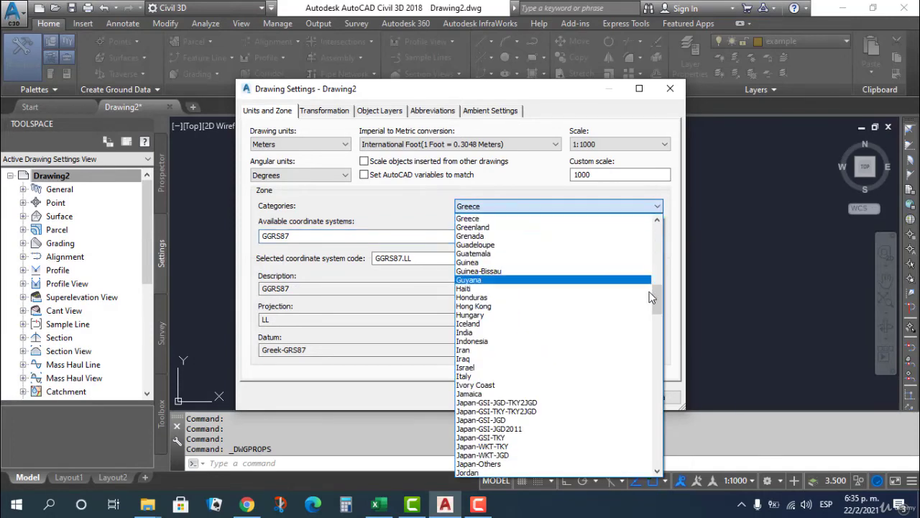
pyautogui.moveTo(657, 296)
pyautogui.mouseDown()
pyautogui.moveTo(663, 276)
pyautogui.moveTo(660, 287)
pyautogui.mouseUp()
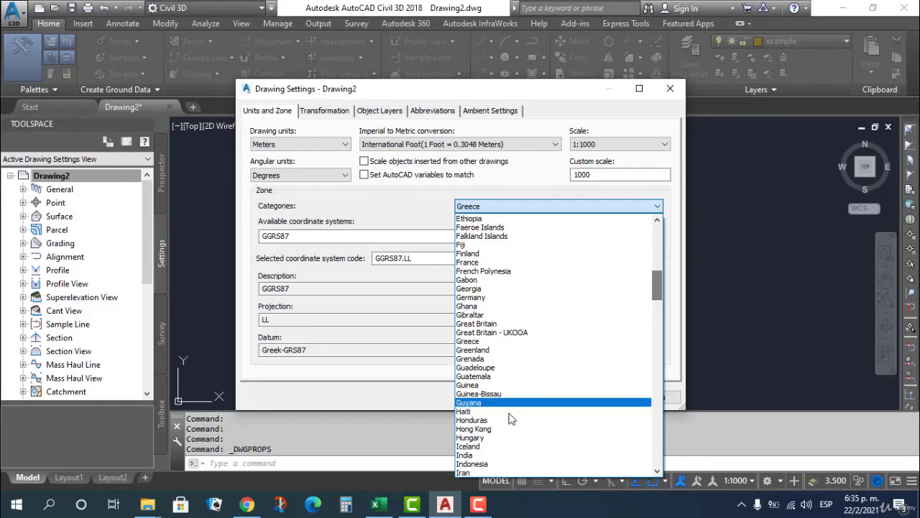
pyautogui.click(493, 457)
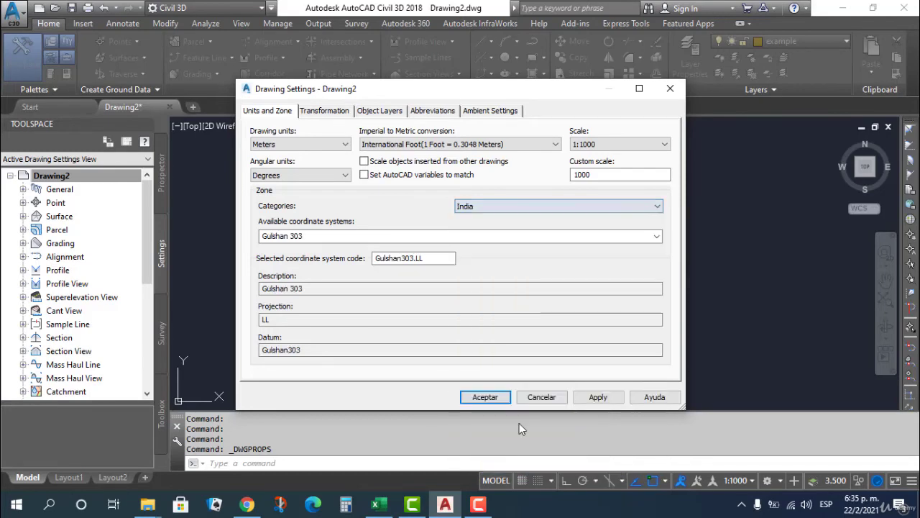
pyautogui.click(657, 238)
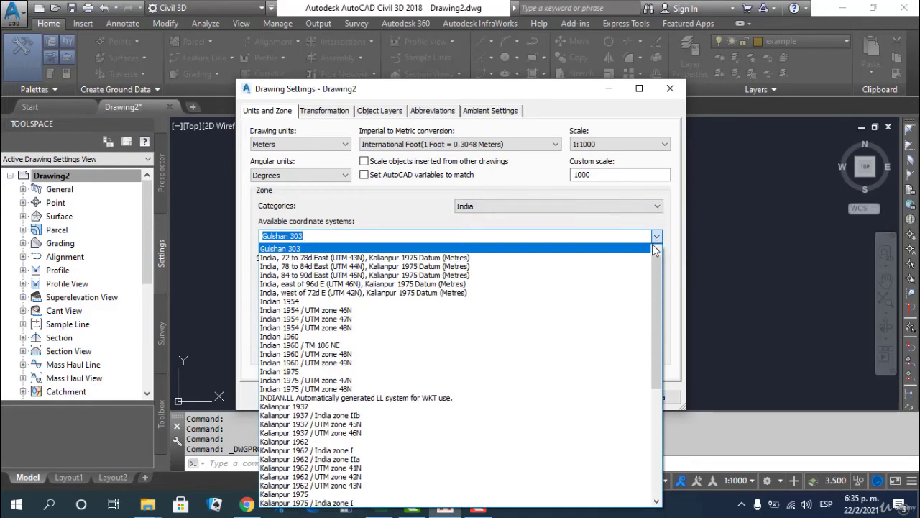
pyautogui.moveTo(652, 282); pyautogui.dragTo(683, 248)
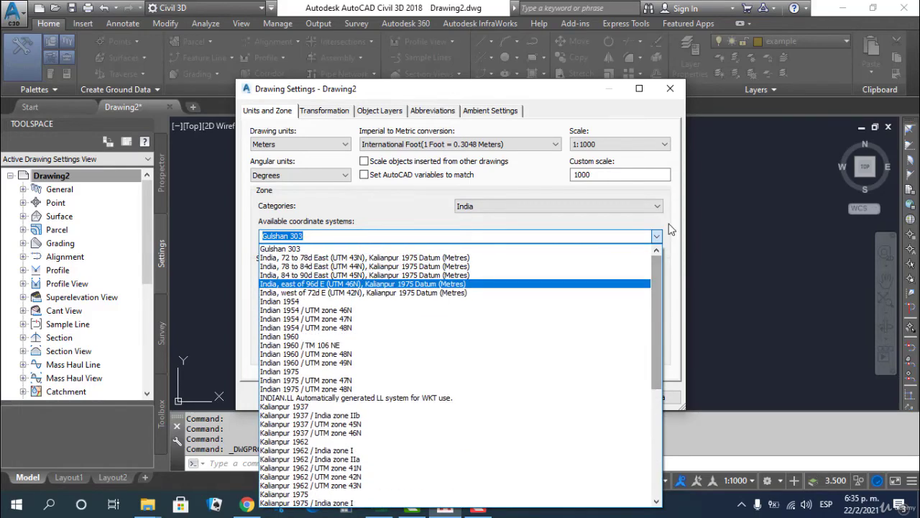
pyautogui.click(668, 231)
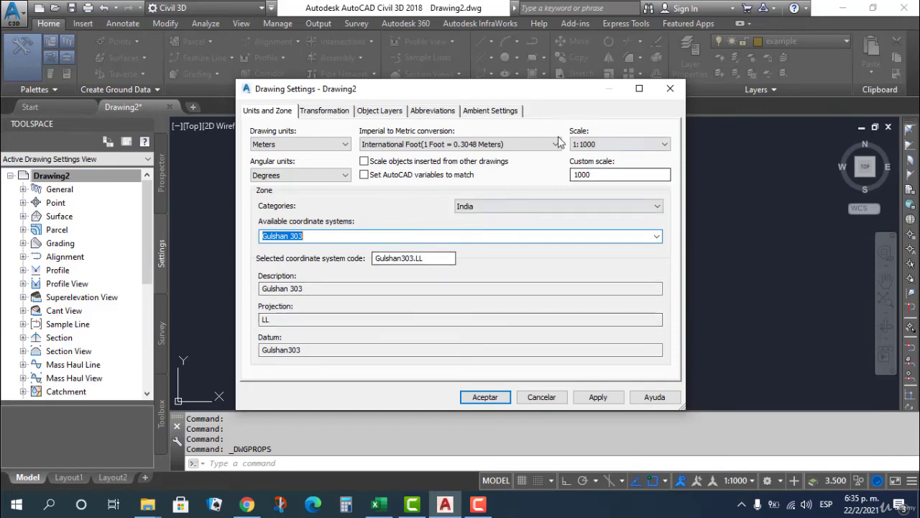
pyautogui.click(598, 397)
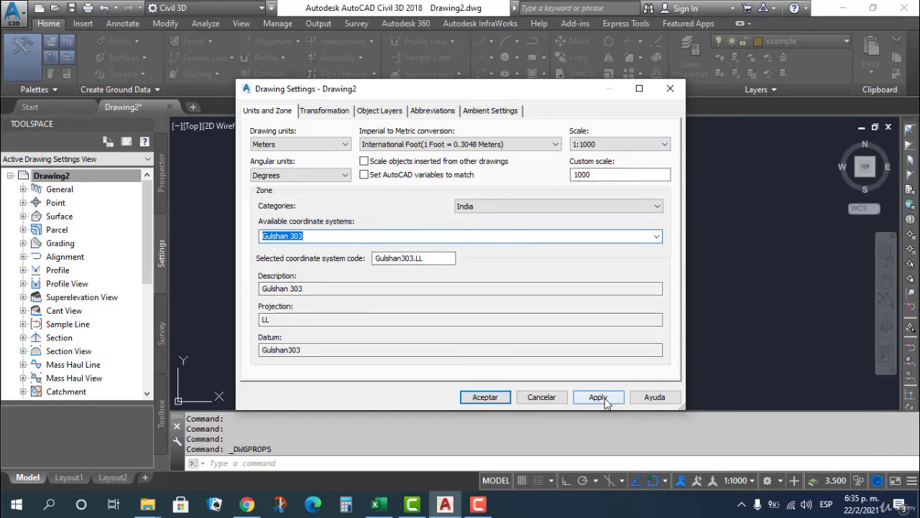
# Look over the drawing's object layer, transformation, abbreviation and ambient settings.
pyautogui.click(381, 111)
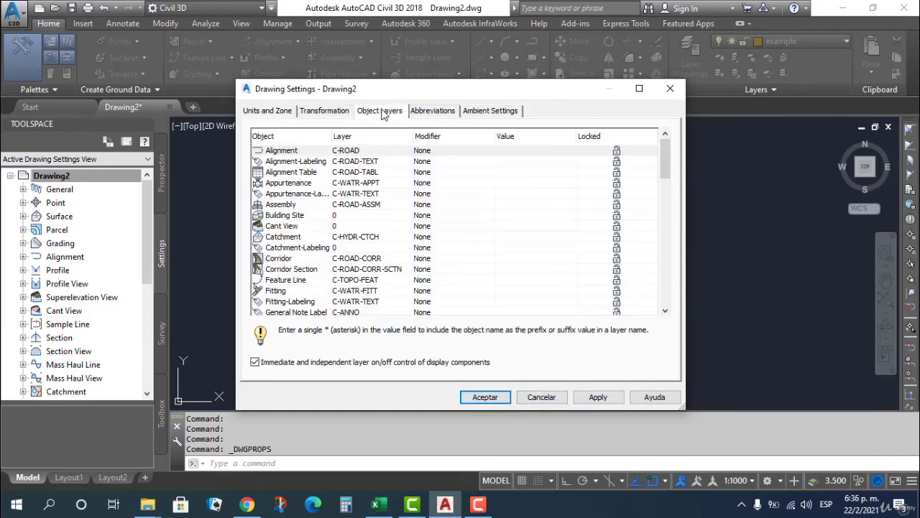
pyautogui.click(324, 113)
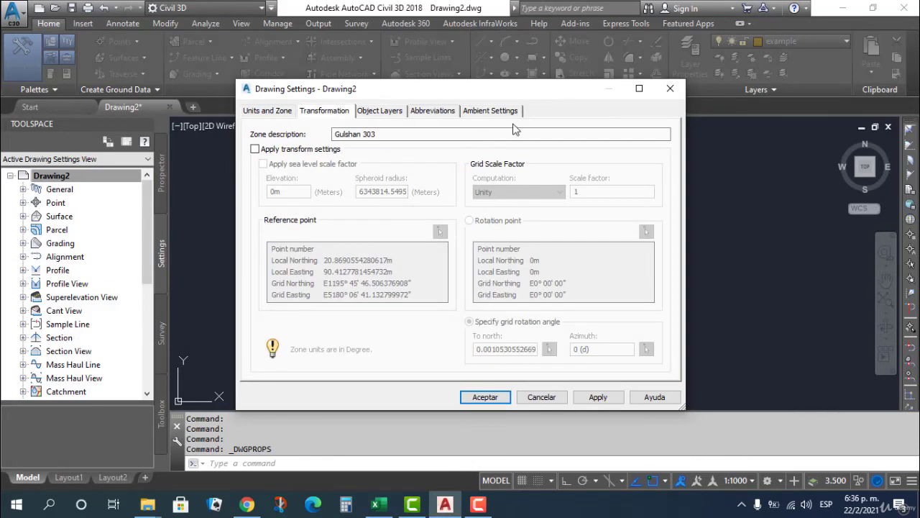
pyautogui.click(434, 112)
pyautogui.click(490, 112)
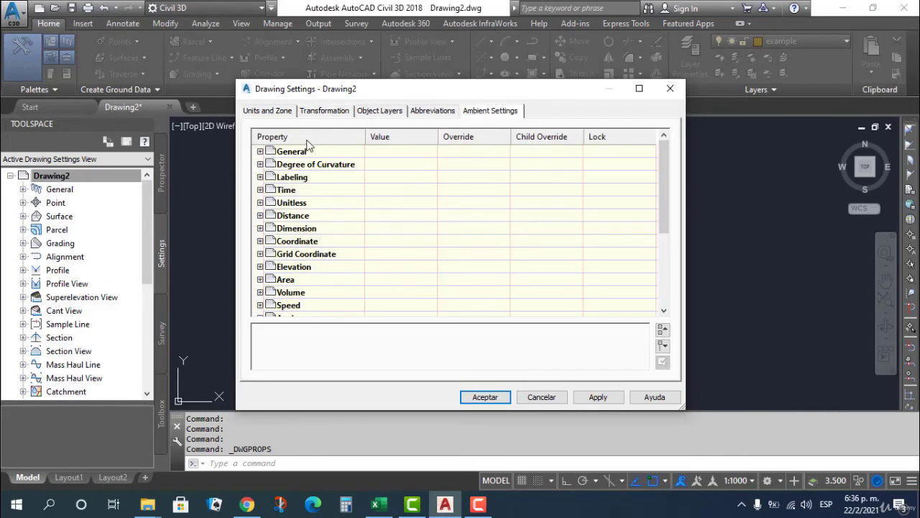
pyautogui.click(283, 115)
pyautogui.click(485, 113)
# Review the full abbreviations list, the object layers and the transformation settings, and close the drawing settings.
pyautogui.click(417, 112)
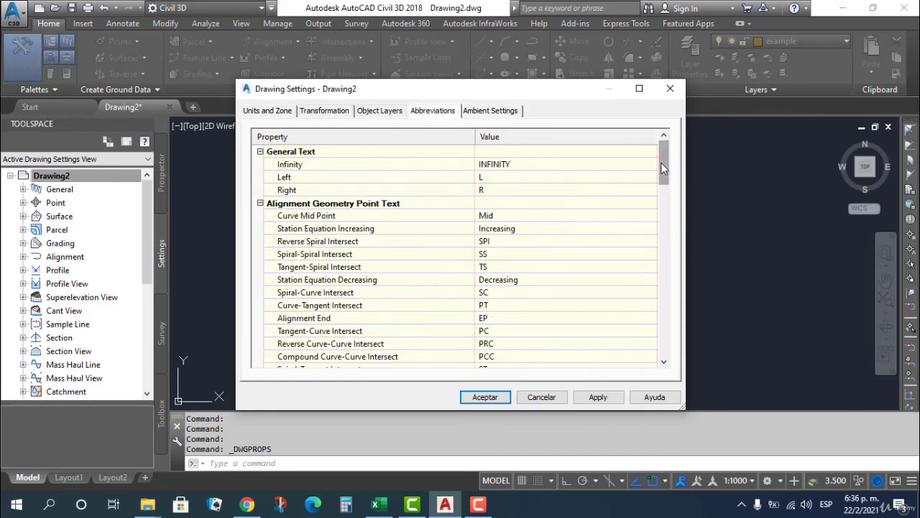
pyautogui.moveTo(661, 162); pyautogui.dragTo(642, 353)
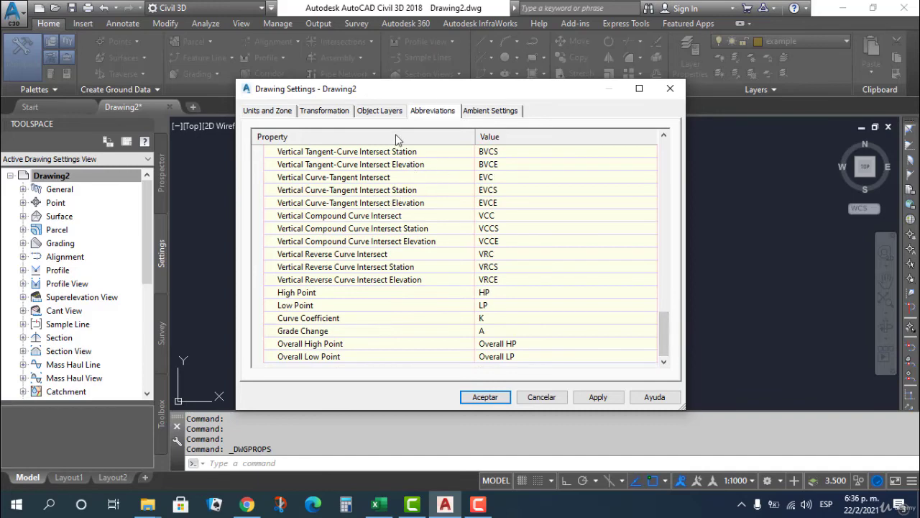
pyautogui.click(381, 111)
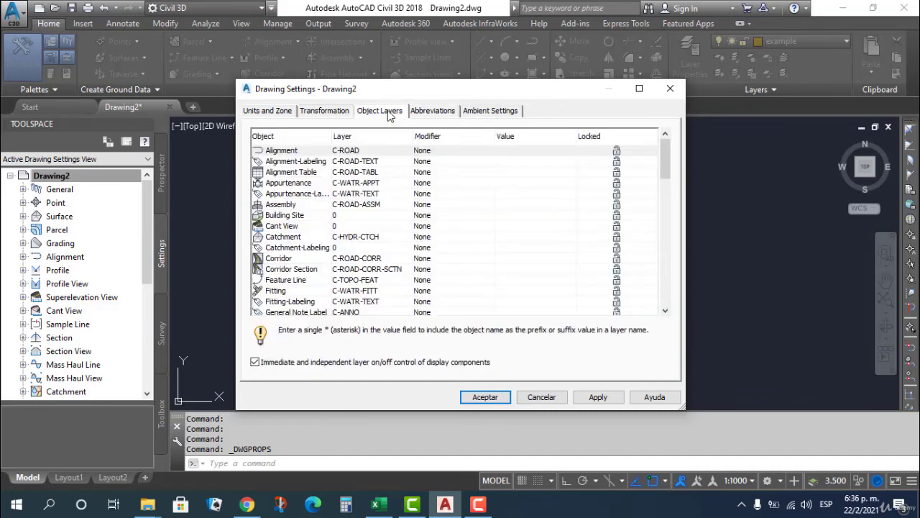
pyautogui.click(326, 110)
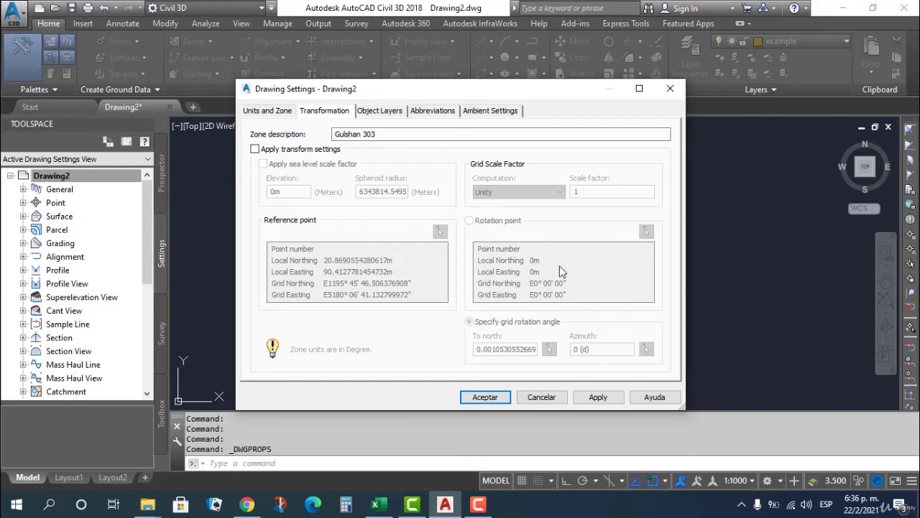
pyautogui.click(287, 112)
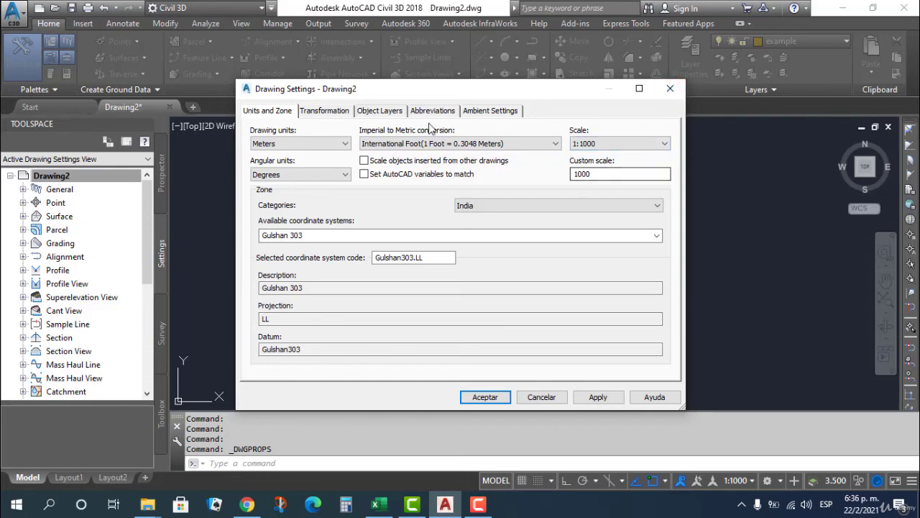
pyautogui.click(672, 89)
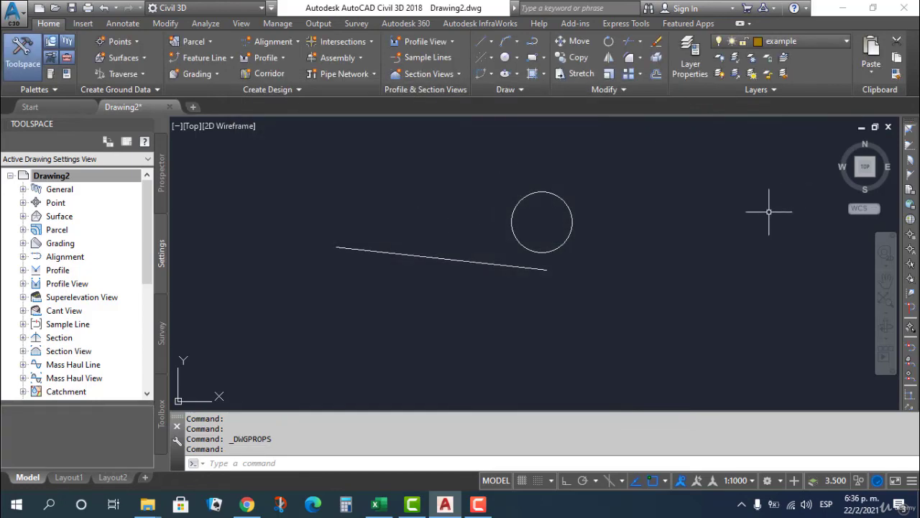